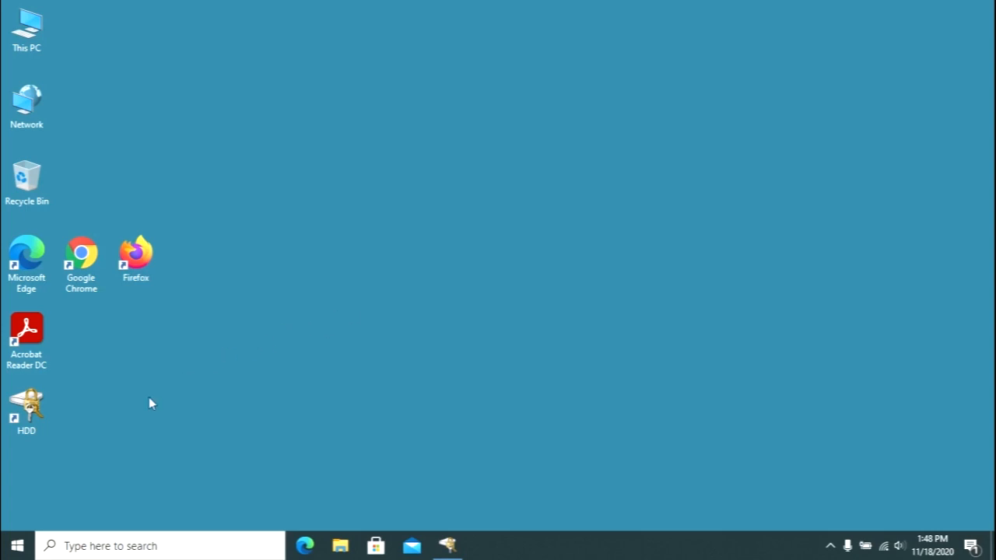
- Open the file location of the Microsoft Word 2010 shortcut from the installed Microsoft Office programs
left_click(18, 549)
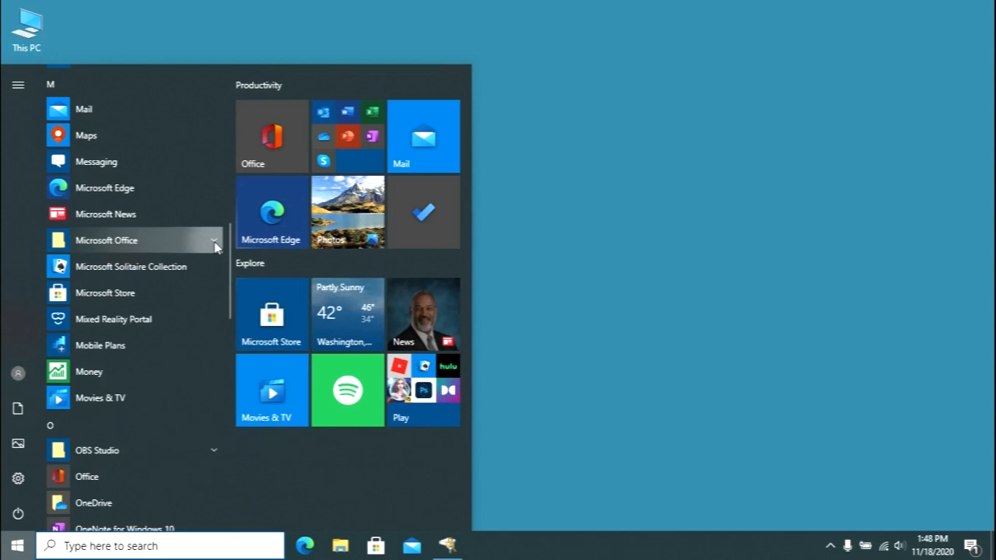
left_click(216, 246)
right_click(140, 357)
mouse_move(289, 392)
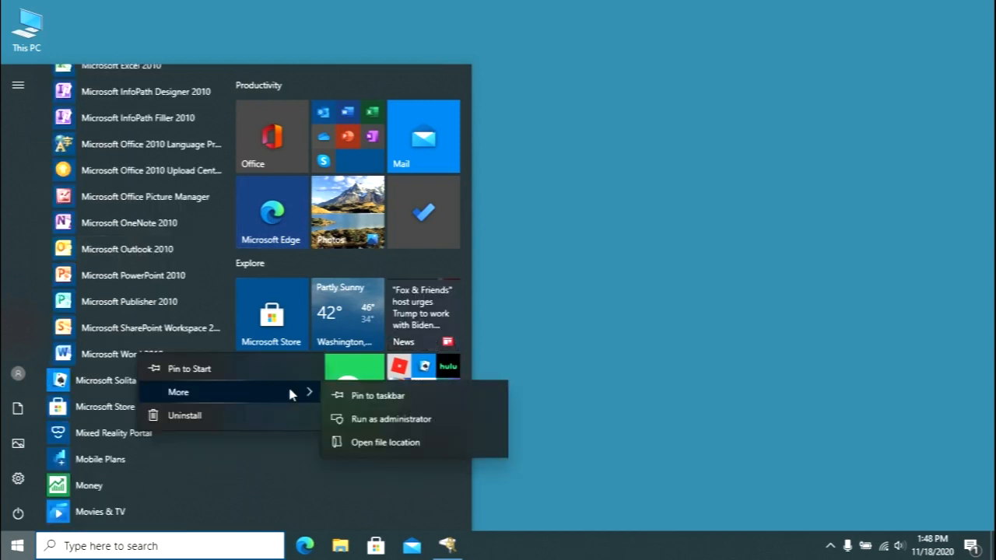
left_click(363, 448)
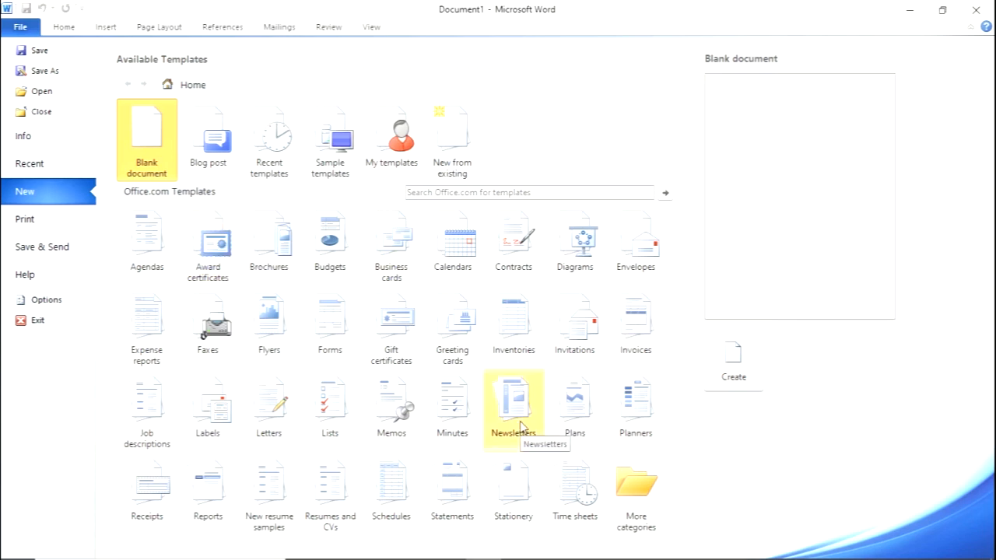
- Create a new blank document and enlarge its display to 110%
left_click(734, 365)
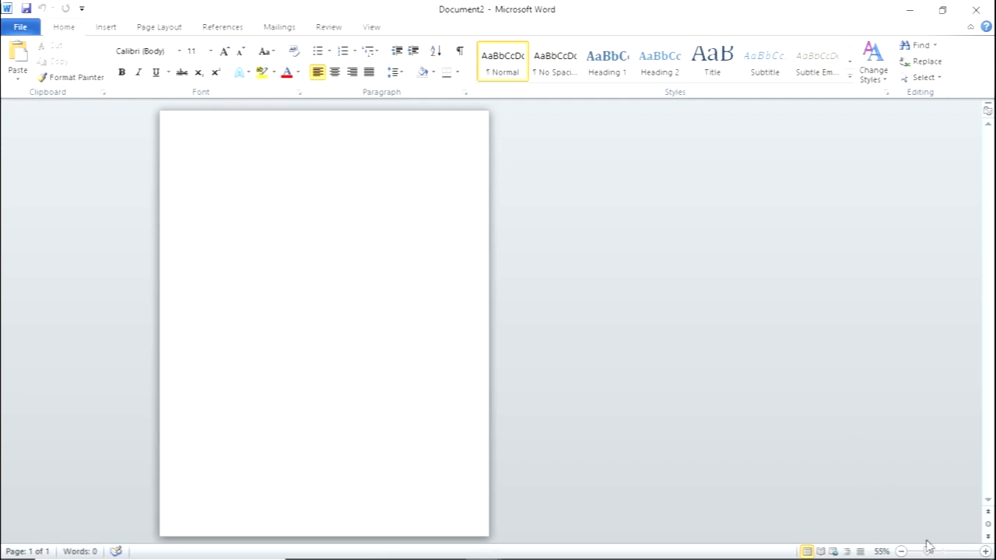
left_click(986, 550)
left_click(986, 550)
left_click(986, 550)
left_click(986, 550)
left_click(986, 550)
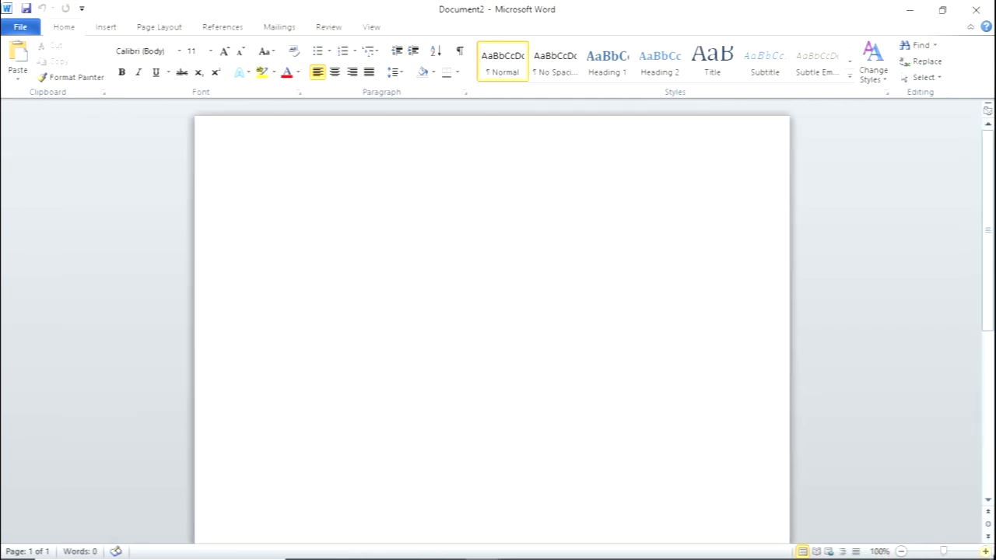
left_click(986, 550)
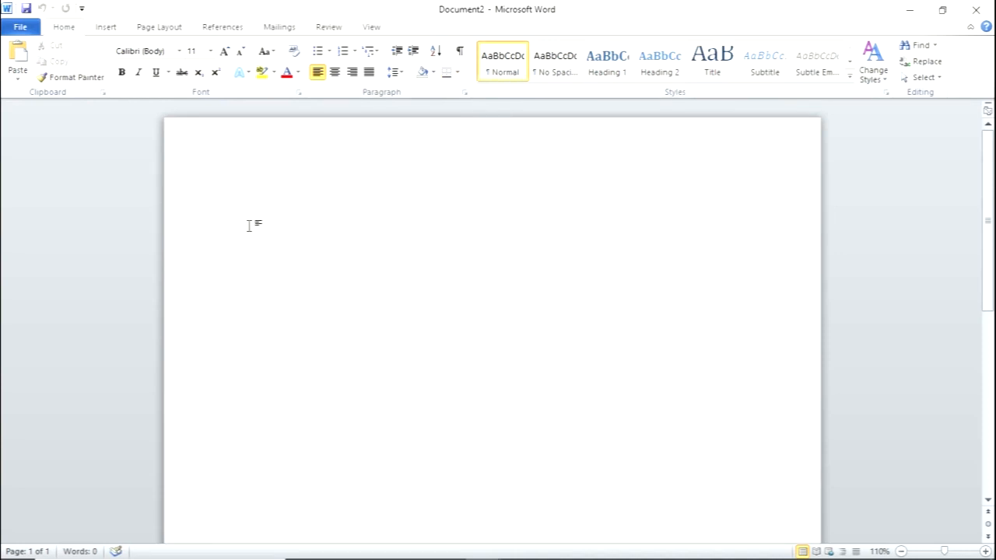
- Write "My name is" followed by a first name and a period, and "I live in New York." on a second line
type("My name is ")
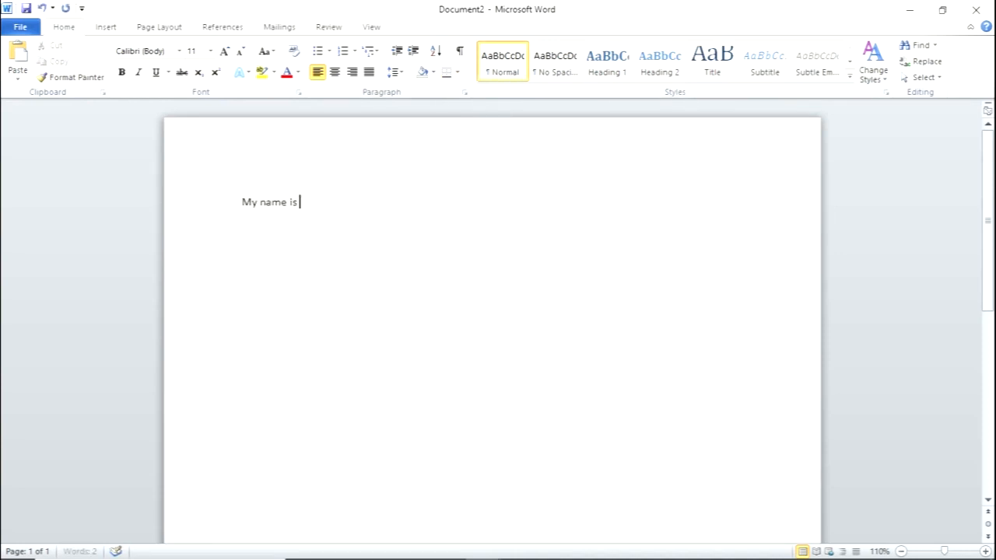
type("James.")
key("Return")
type("I live in New York.")
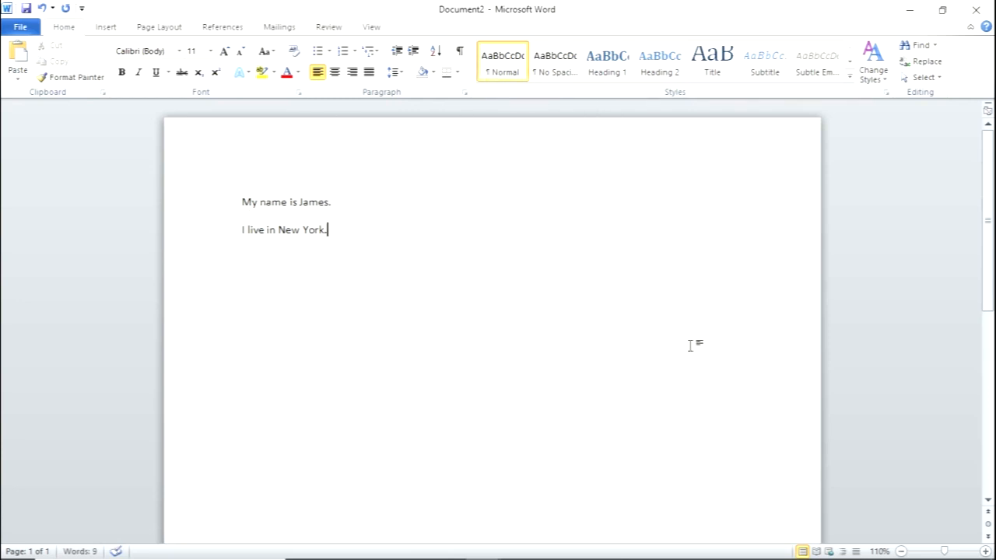
- Apply the No Spacing style to both lines of text
left_click(985, 552)
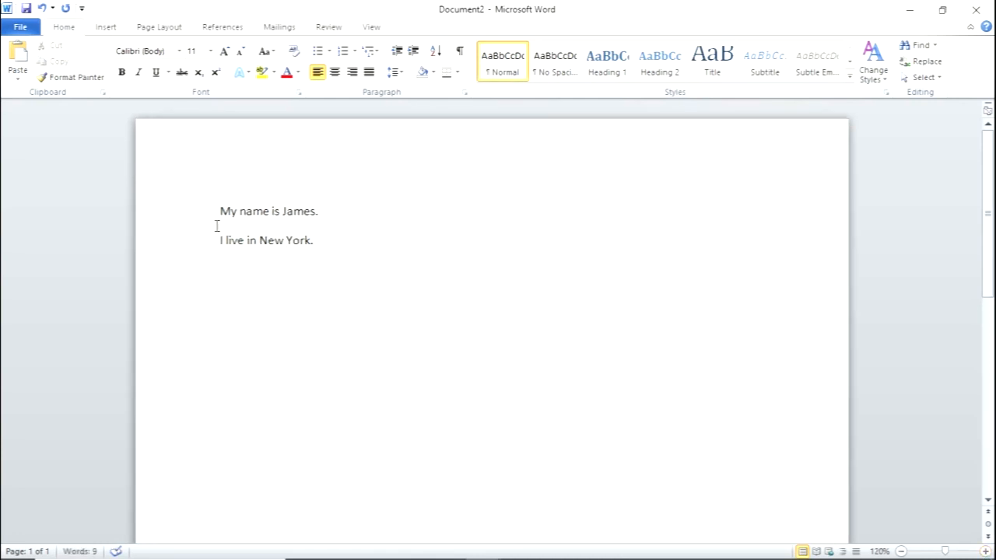
left_click_drag(220, 210, 301, 264)
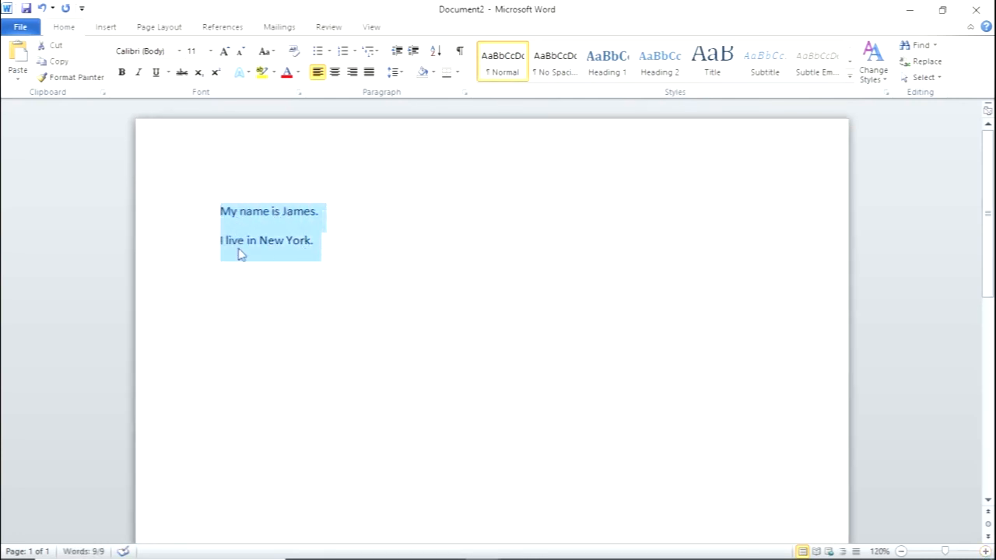
left_click(547, 75)
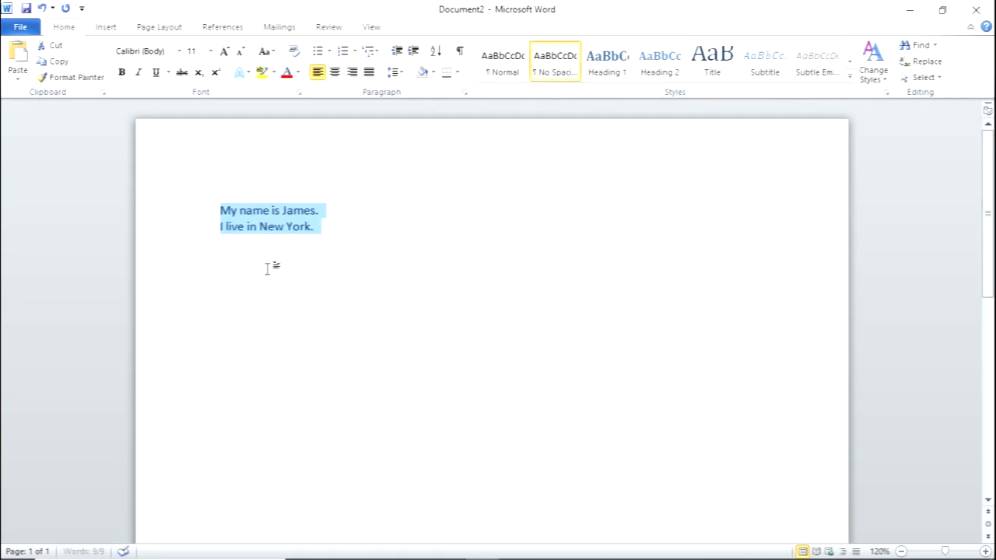
left_click(266, 232)
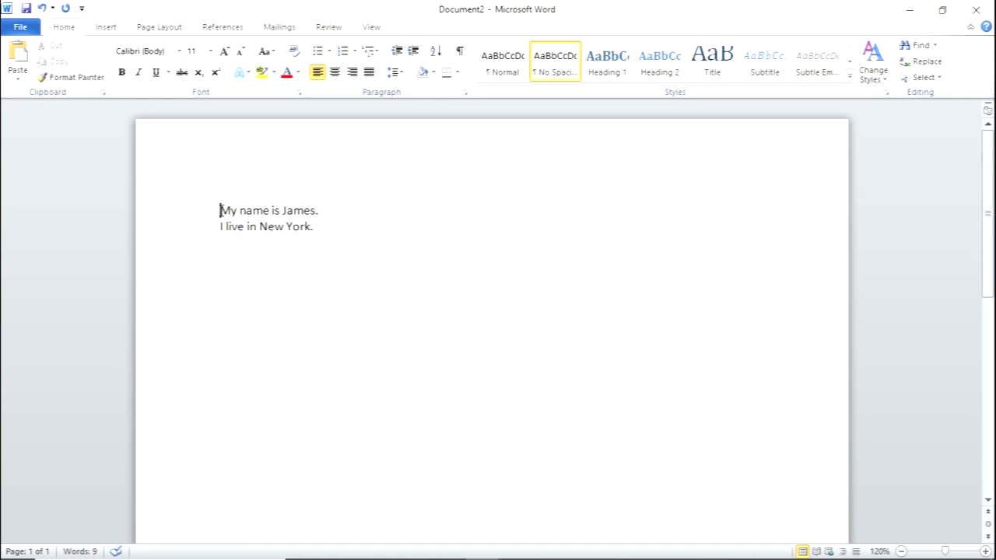
- Format the word "My" in the first line with the Algerian font at size 36
left_click_drag(220, 210, 234, 211)
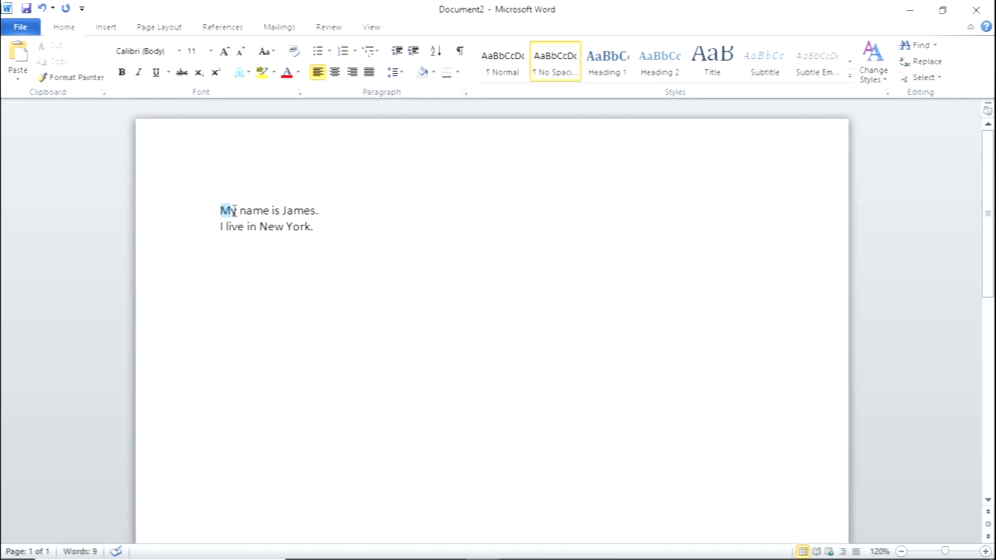
left_click(180, 50)
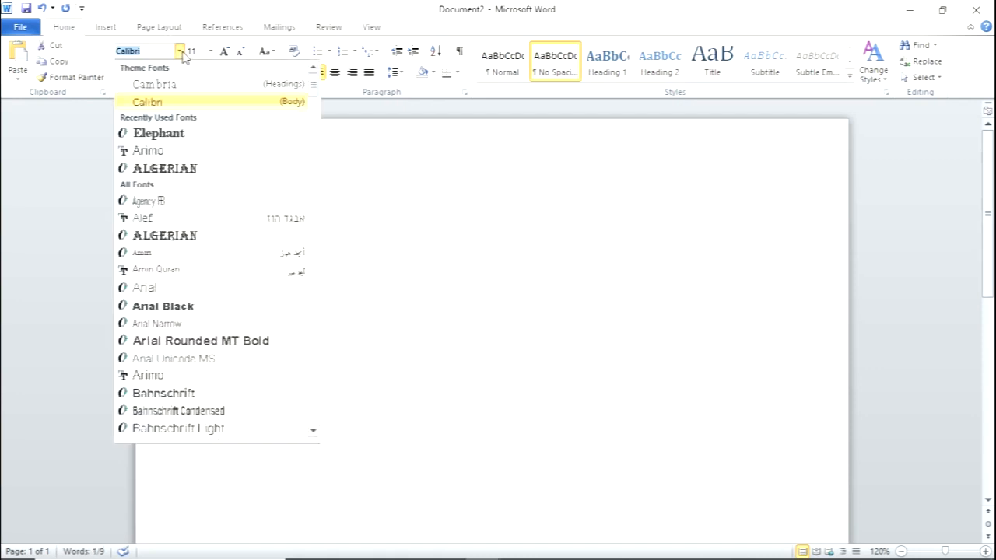
left_click(166, 168)
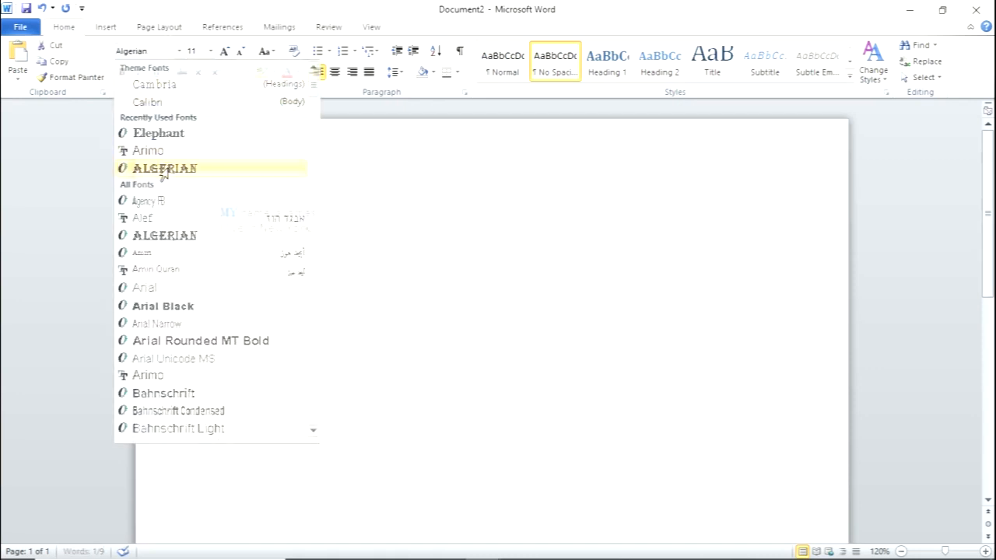
left_click(210, 50)
left_click(195, 231)
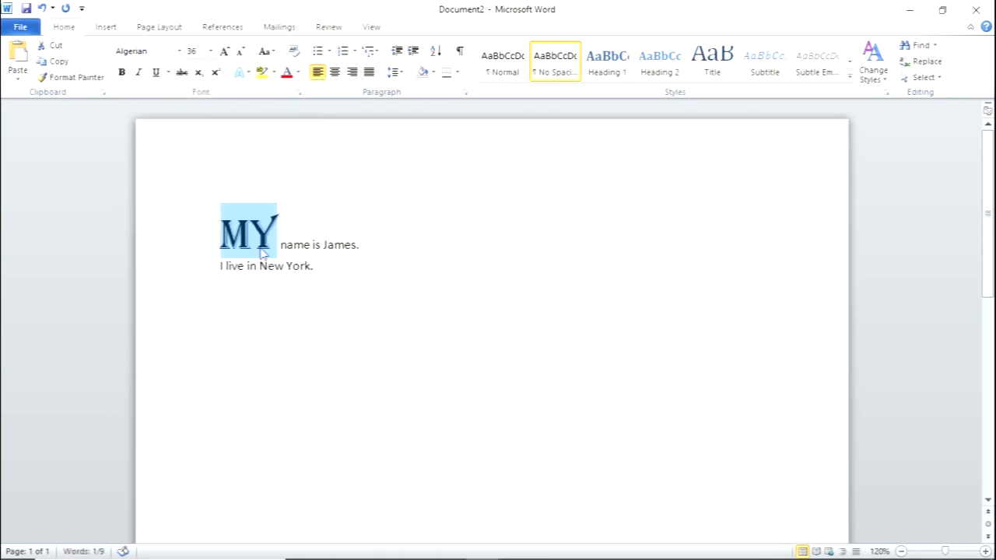
- Format the first name at the end of the first line with the Elephant font at size 36
left_click_drag(325, 246, 354, 246)
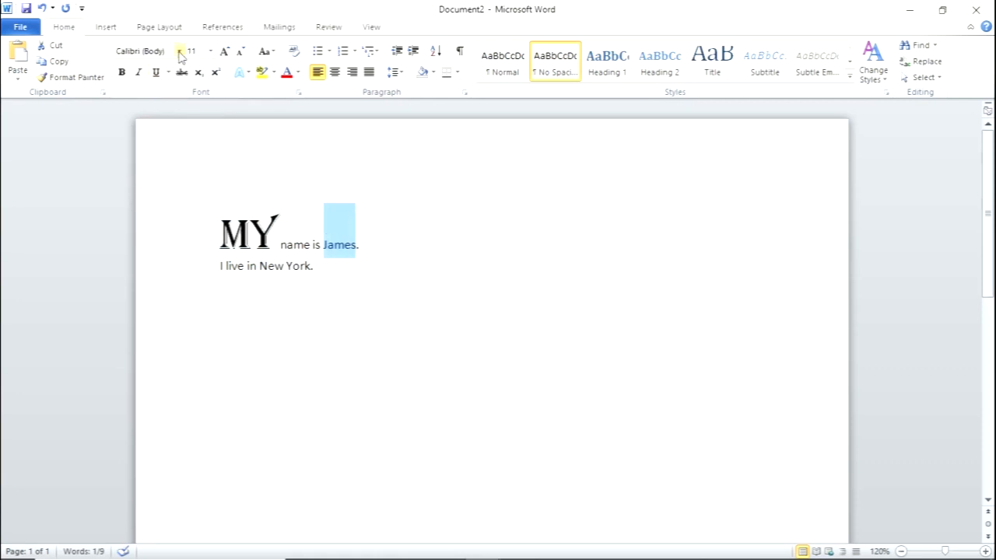
left_click(179, 50)
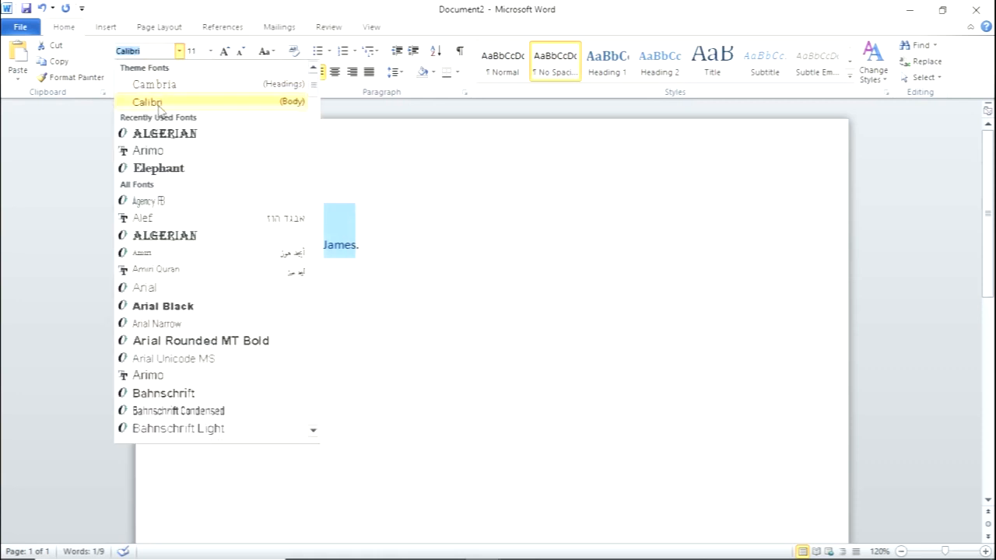
left_click(153, 169)
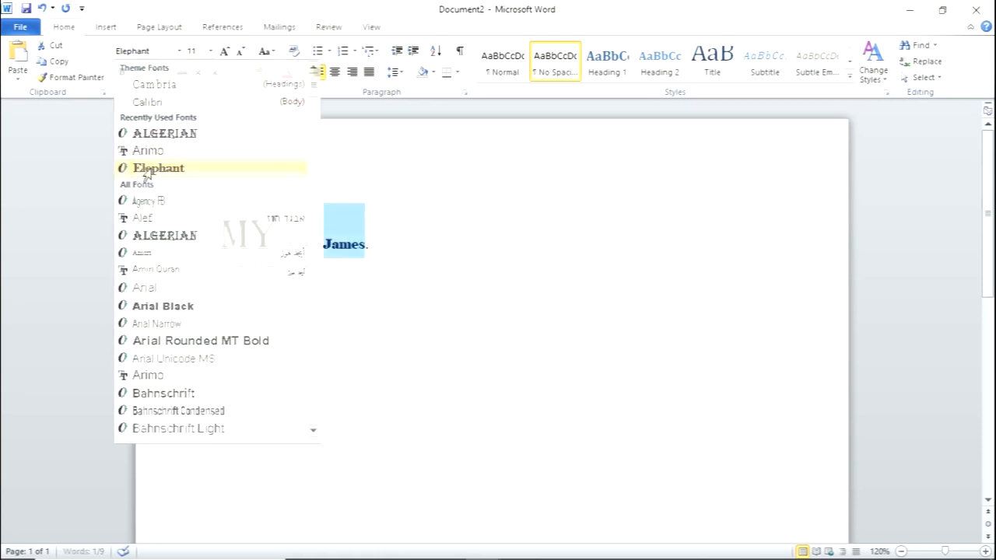
left_click(210, 51)
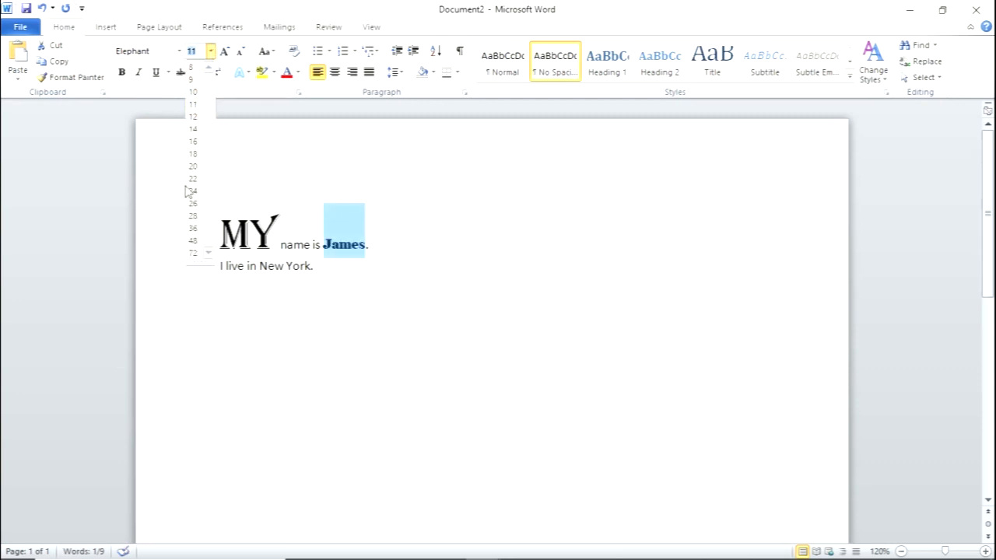
left_click(194, 228)
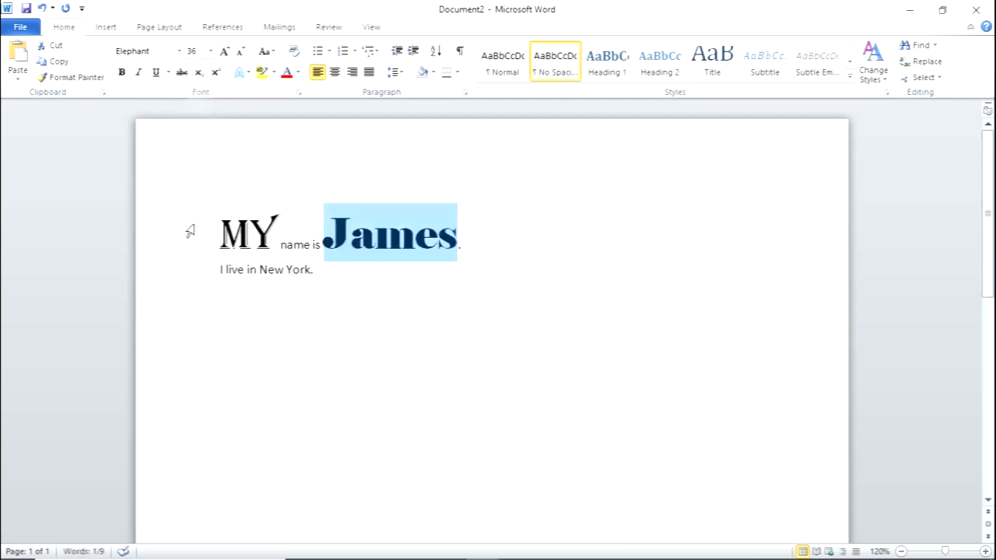
- Make the first name bold, italic and underlined, and color it standard green
left_click(123, 72)
left_click(139, 72)
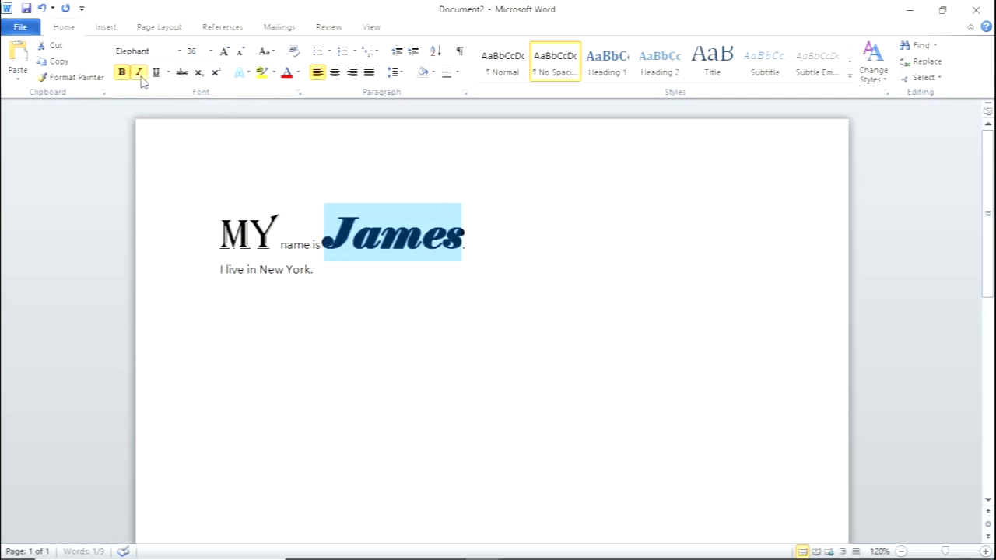
left_click(156, 72)
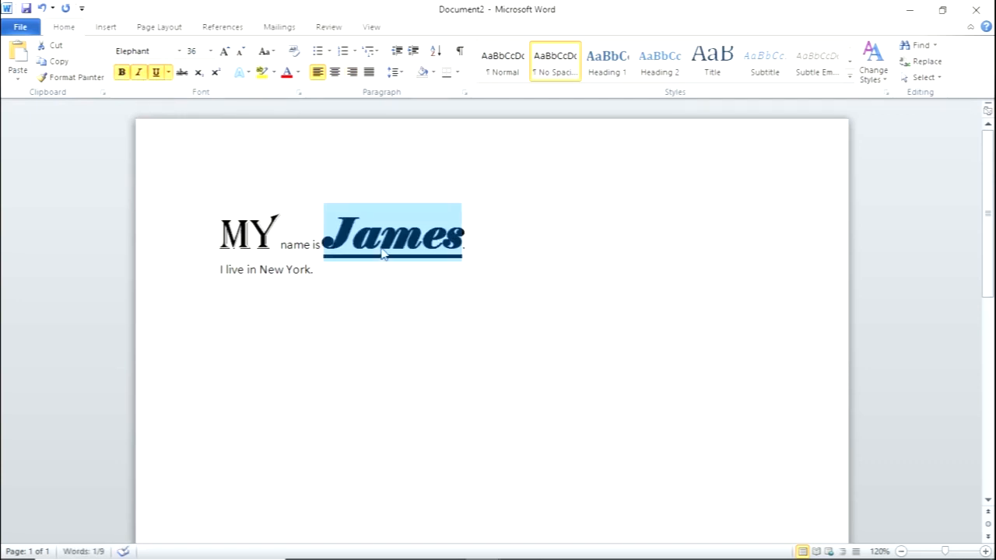
left_click(298, 74)
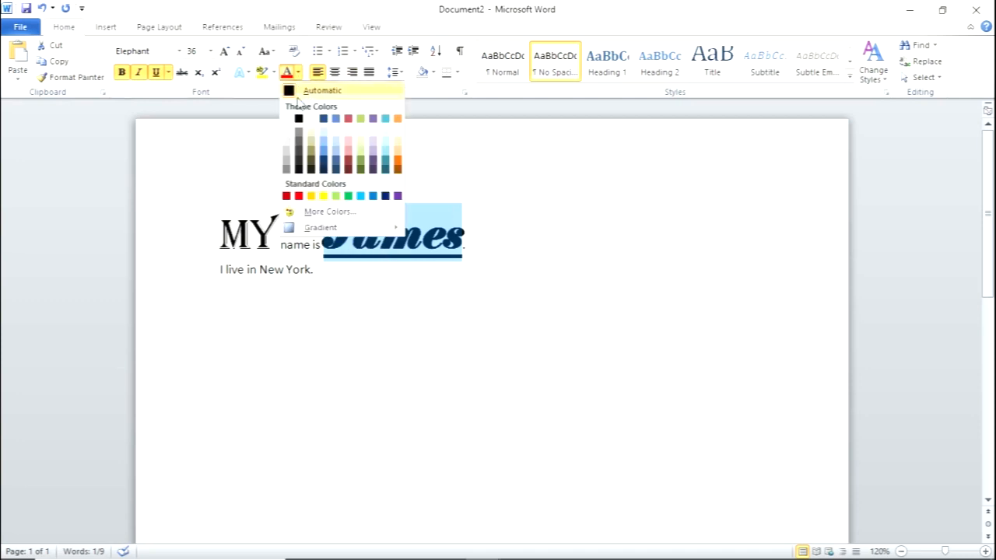
left_click(349, 197)
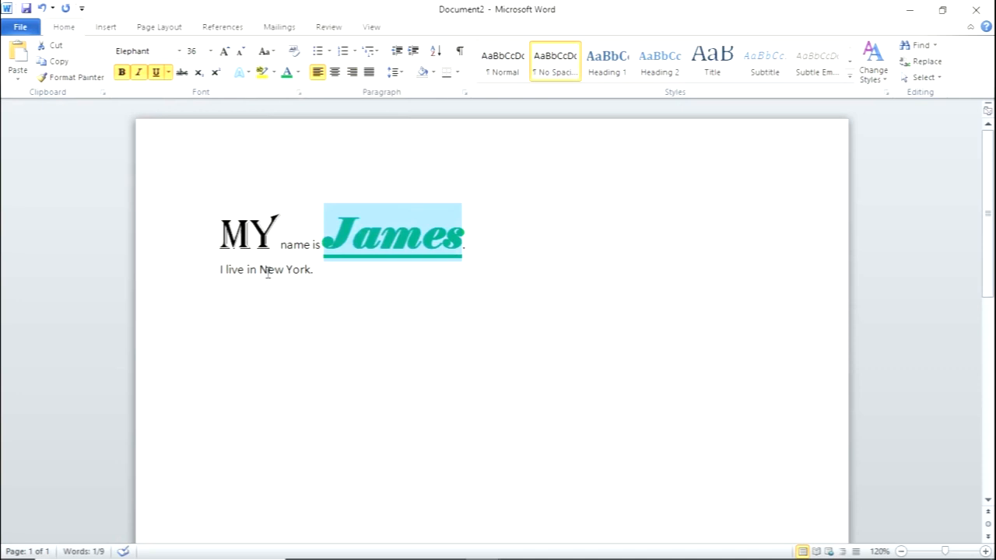
- Color "New York" in the second line standard red and set its font size to 26
left_click_drag(260, 270, 311, 270)
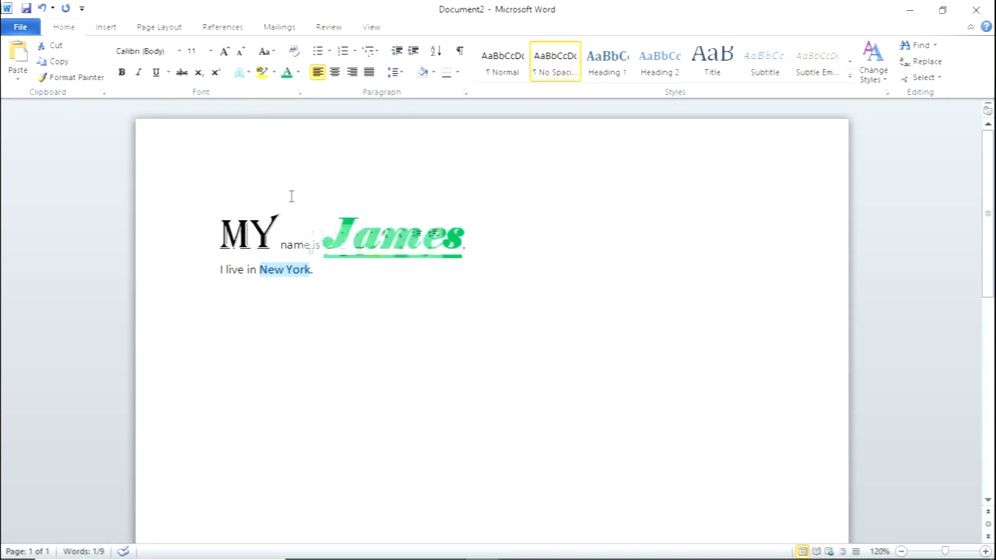
left_click(298, 73)
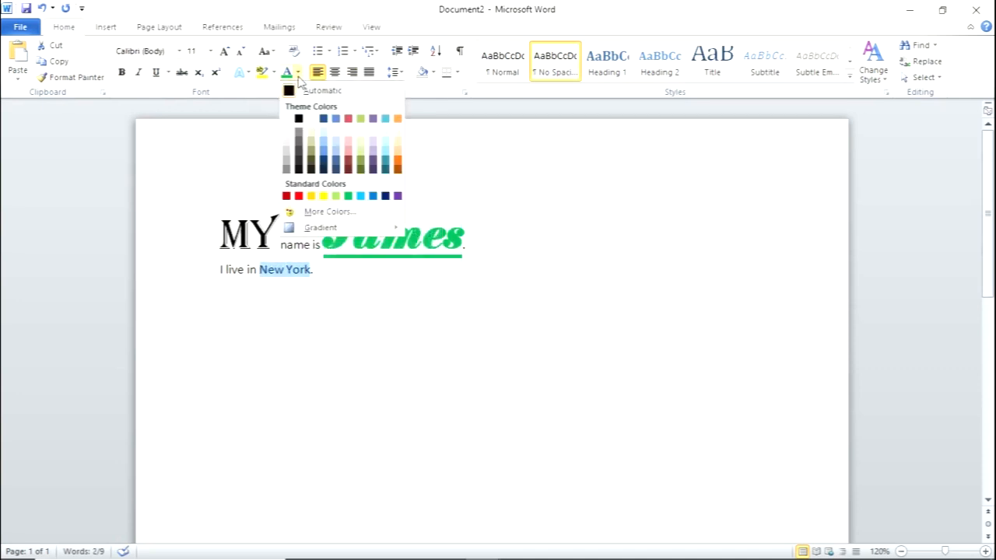
left_click(298, 195)
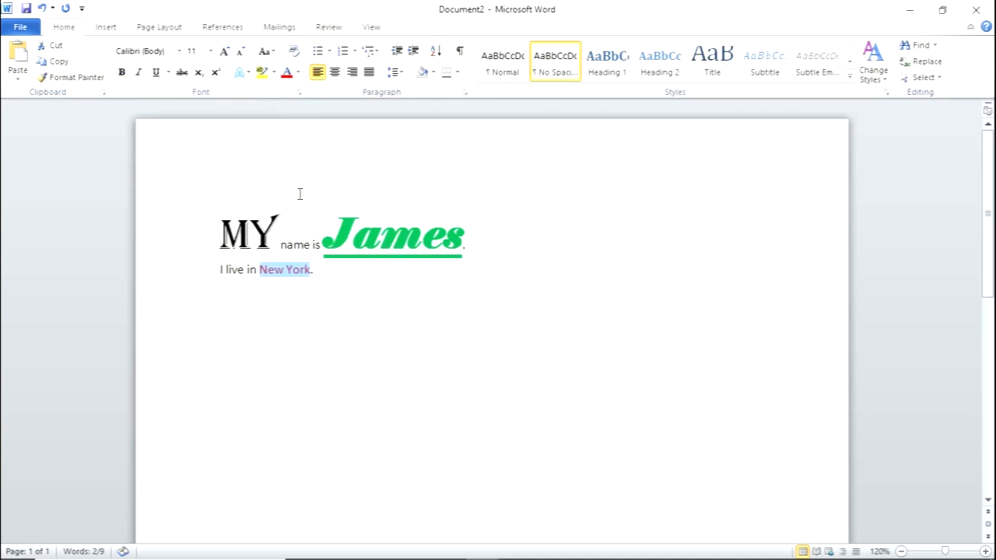
left_click(211, 52)
left_click(195, 203)
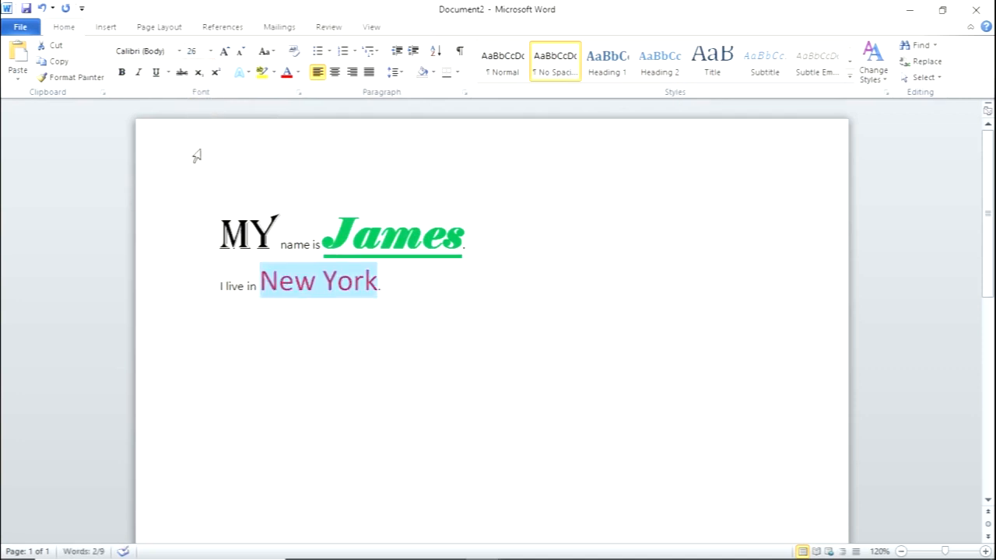
left_click(253, 324)
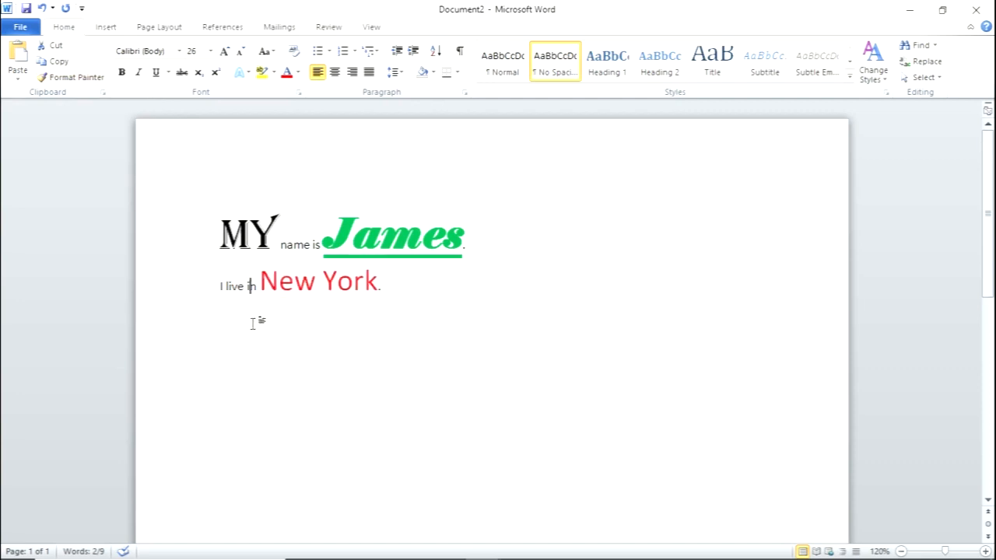
- Add blank space below the "New York" line and insert a 3x3 table there
left_click(412, 279)
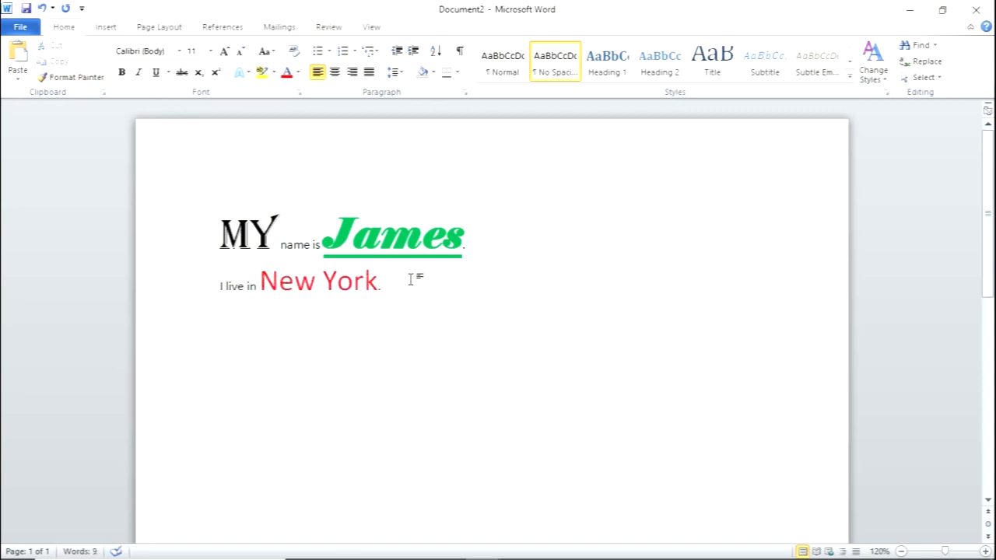
key("Return")
left_click(242, 369)
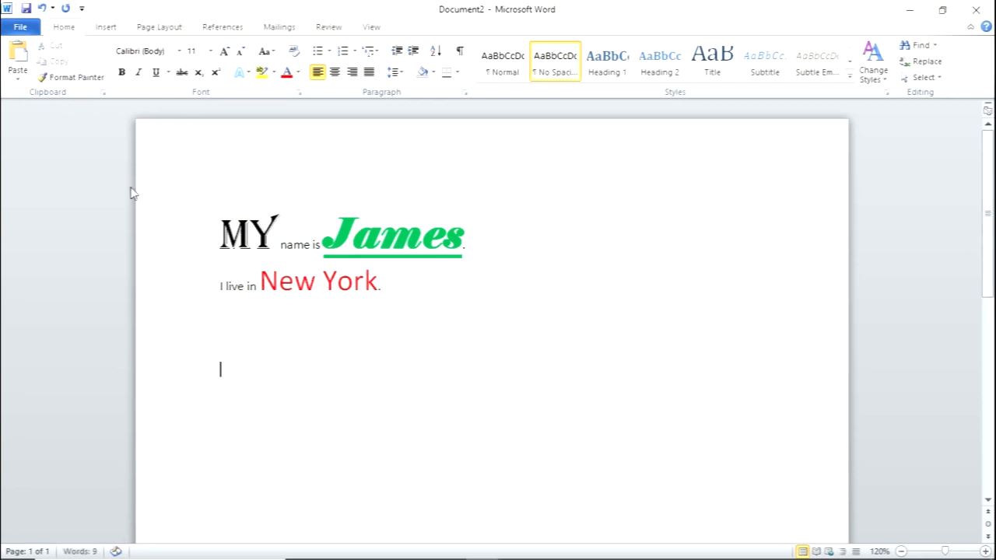
left_click(106, 28)
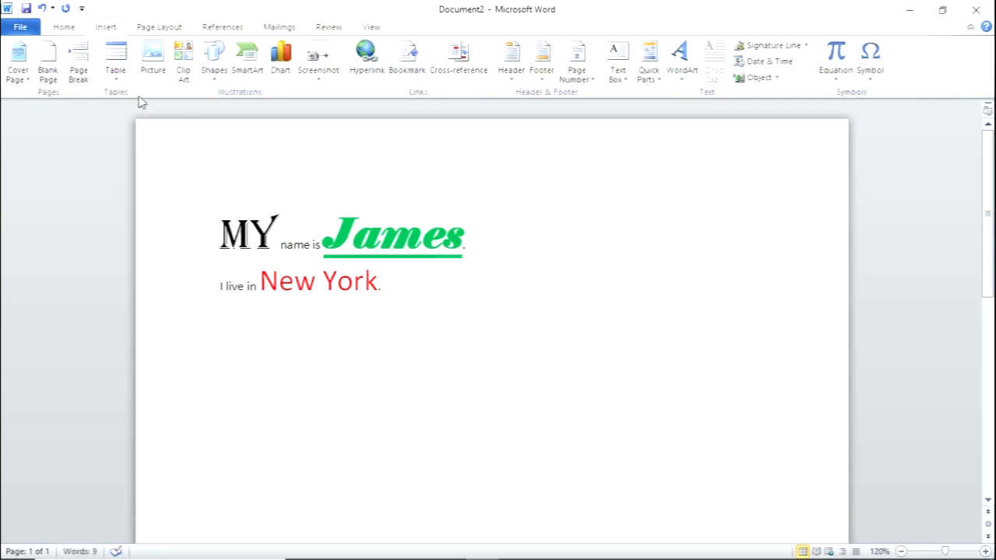
left_click(116, 68)
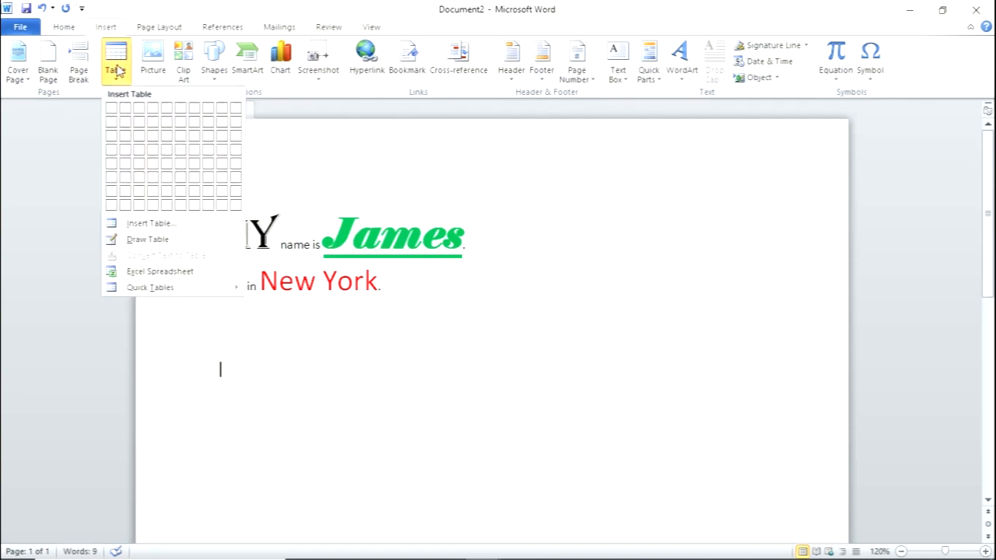
left_click(138, 136)
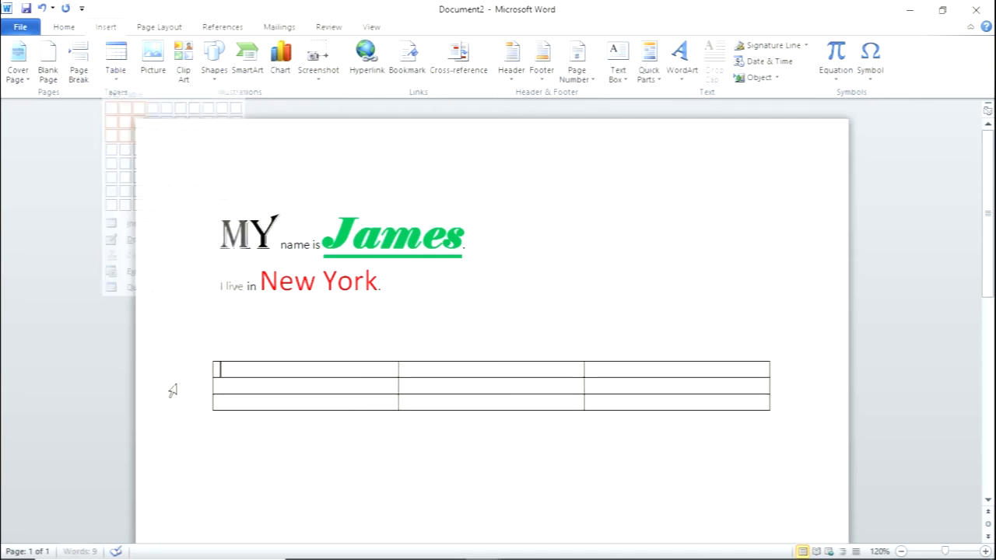
- Add blank lines between the "New York" line and the table to move the table down
left_click(228, 335)
key("Return")
key("Return")
key("Return")
key("Return")
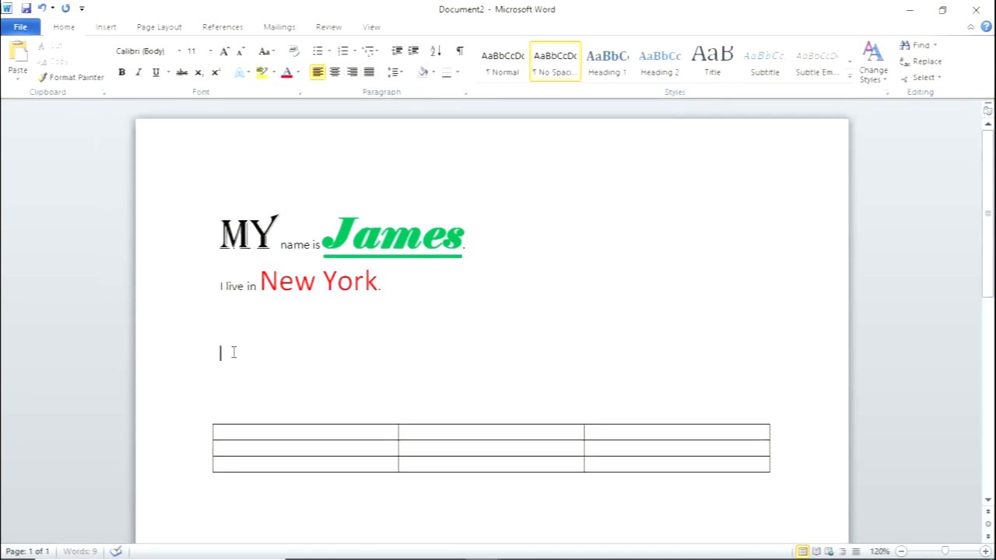
- Insert a blank page at the empty line between the "New York" line and the table
left_click(112, 28)
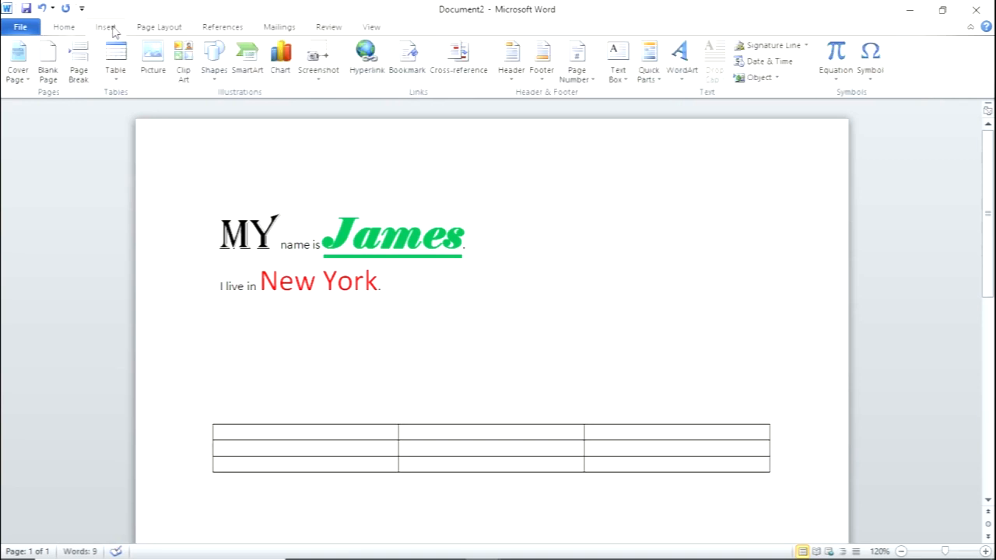
left_click(48, 64)
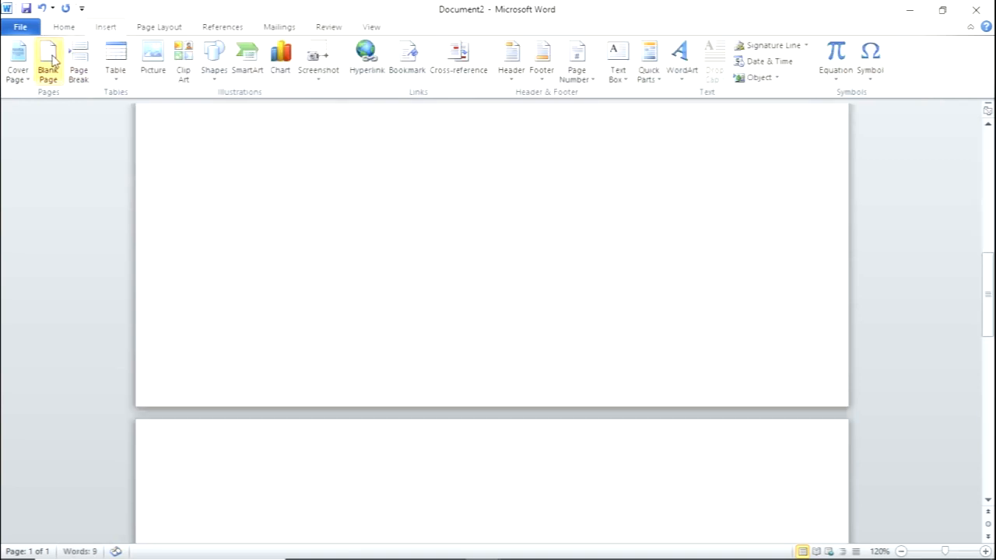
left_click_drag(991, 317, 992, 175)
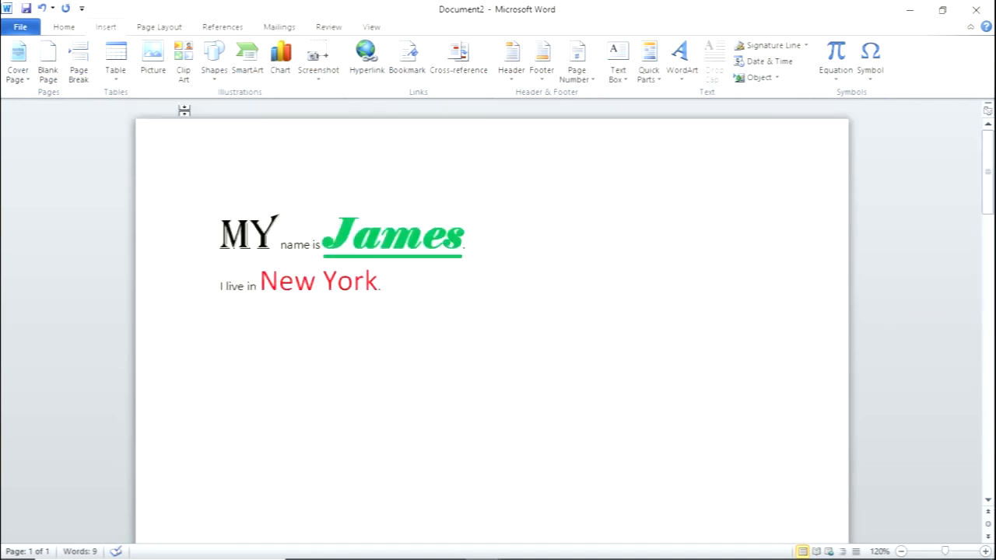
- Insert the picture Pug from the Pictures folder on the first page, below the "New York" line
left_click(238, 352)
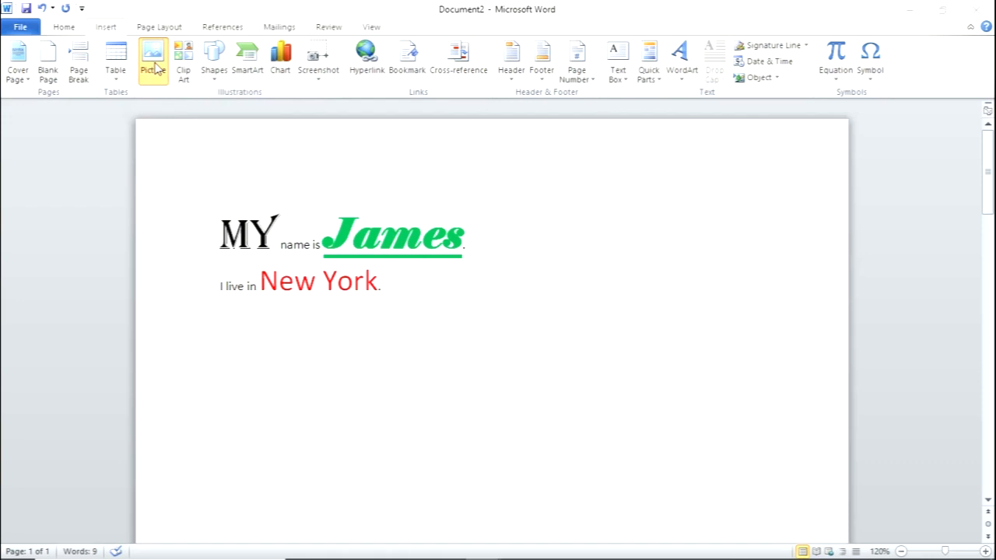
left_click(154, 62)
left_click(181, 214)
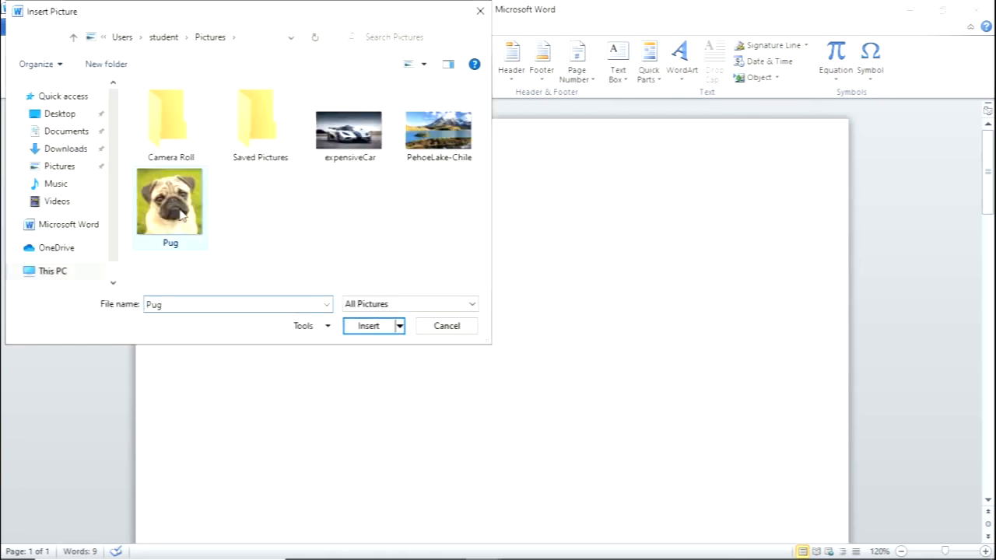
left_click(369, 326)
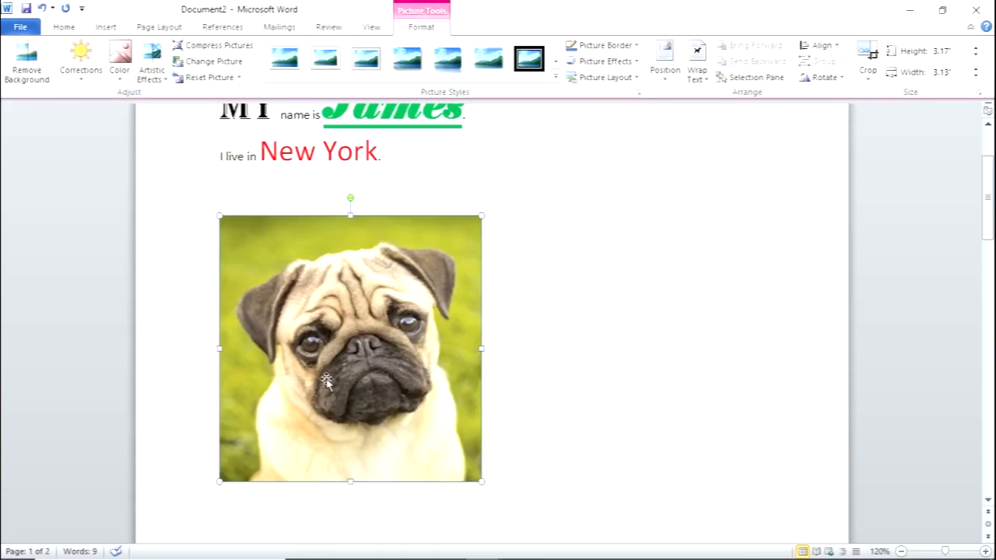
- Set the pug picture's text wrapping to Tight and move it toward the right side of the page
right_click(337, 285)
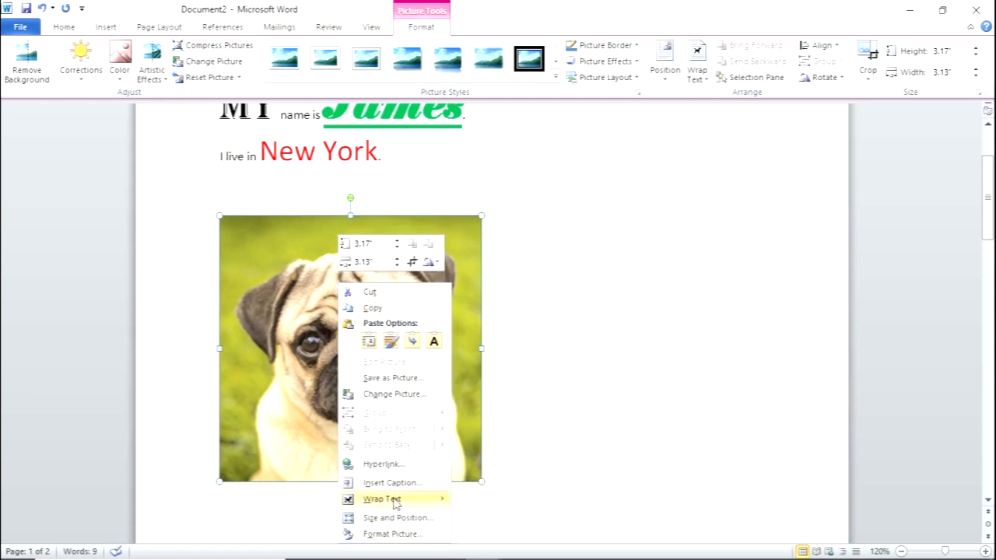
mouse_move(390, 503)
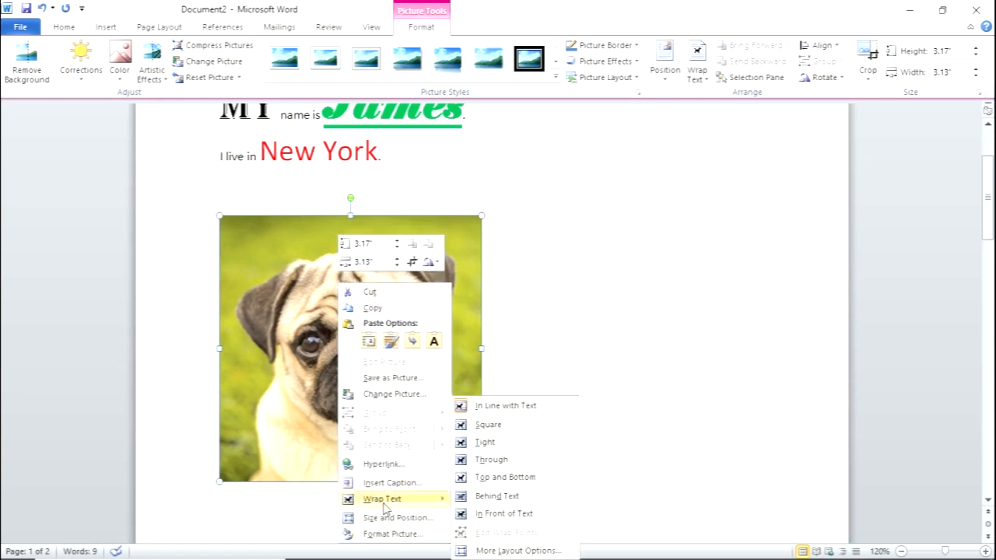
left_click(485, 441)
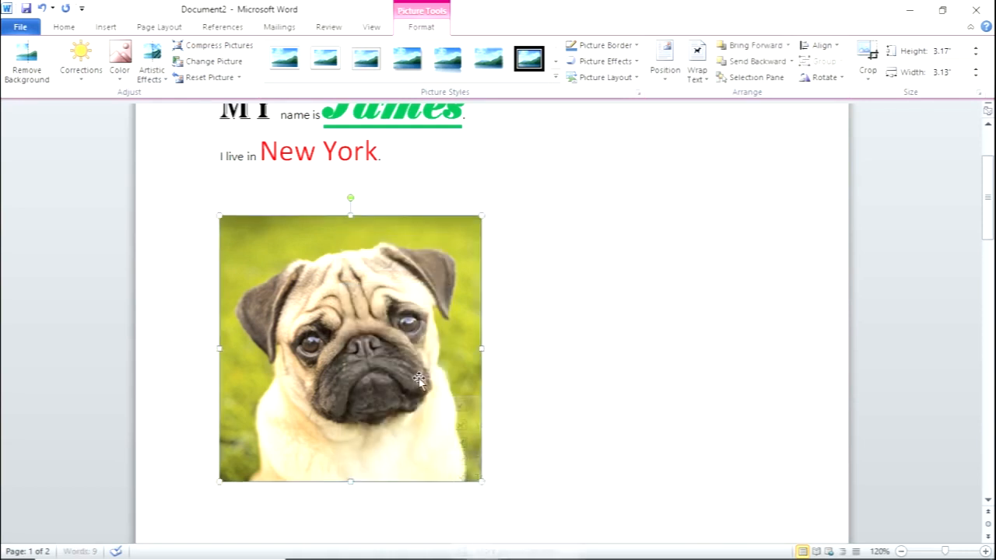
left_click_drag(419, 378, 695, 308)
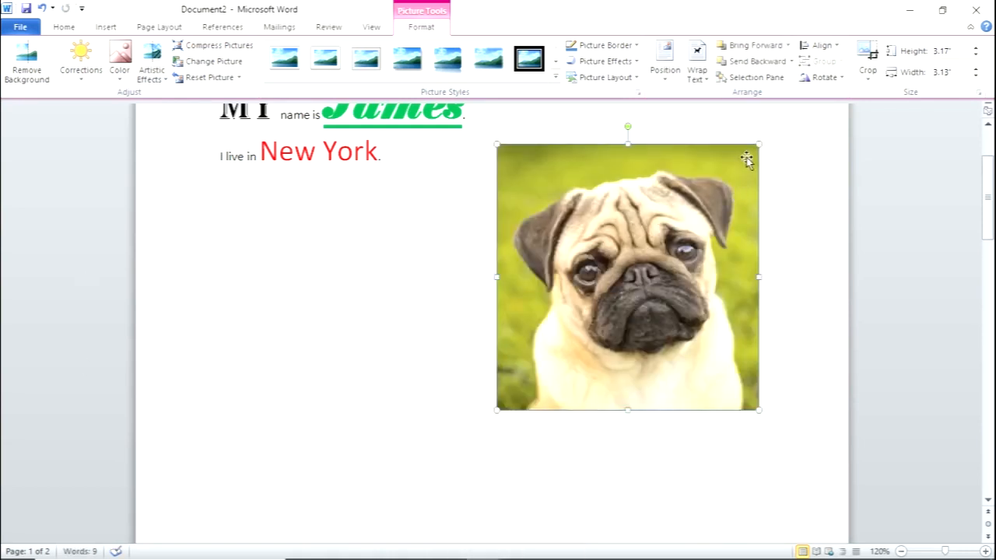
- Shrink the pug picture to about 2.06" high by 2.04" wide and rotate it clockwise
left_click_drag(759, 144, 668, 237)
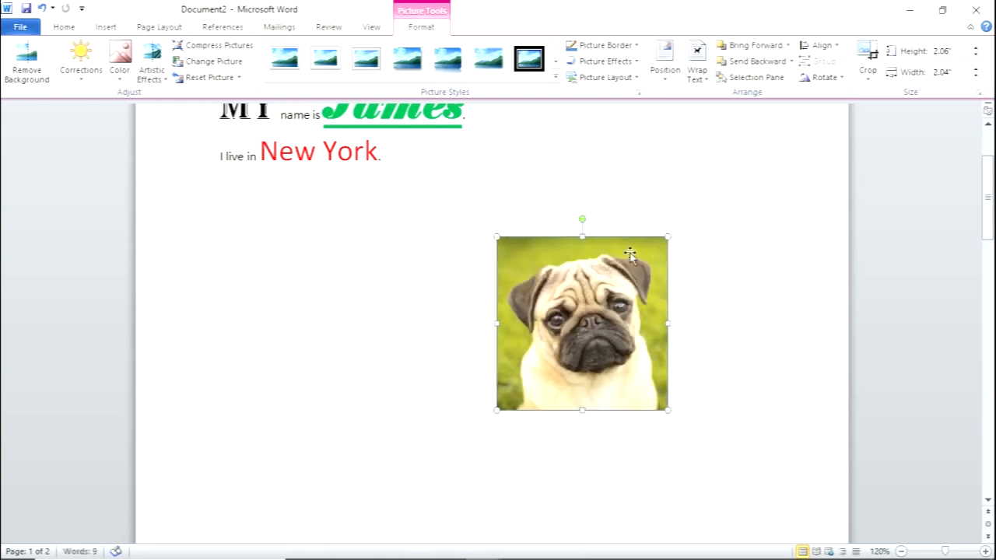
left_click_drag(582, 220, 637, 247)
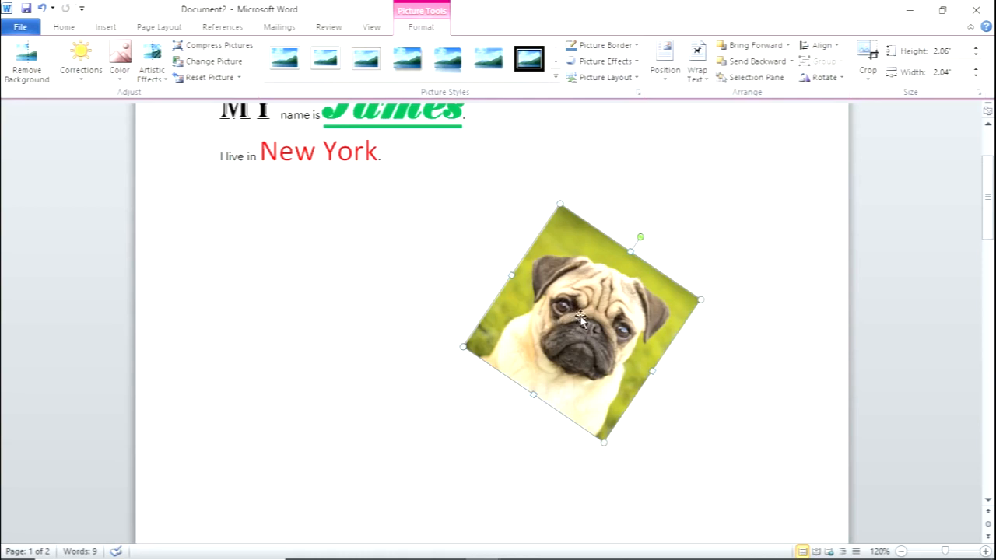
- Try the black double-frame picture style on the pug picture and settle on the black-rimmed oval style with a shadow below
left_click(556, 79)
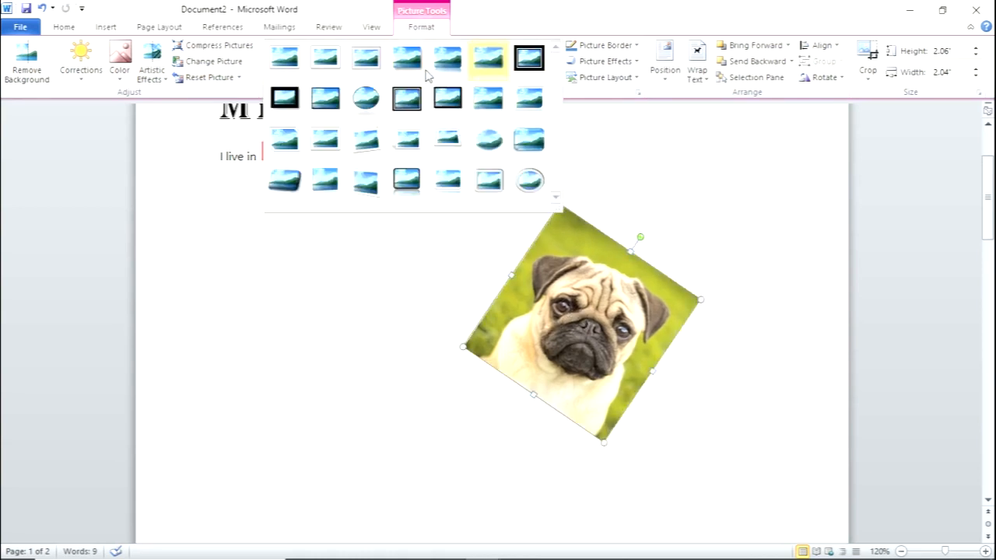
left_click(375, 103)
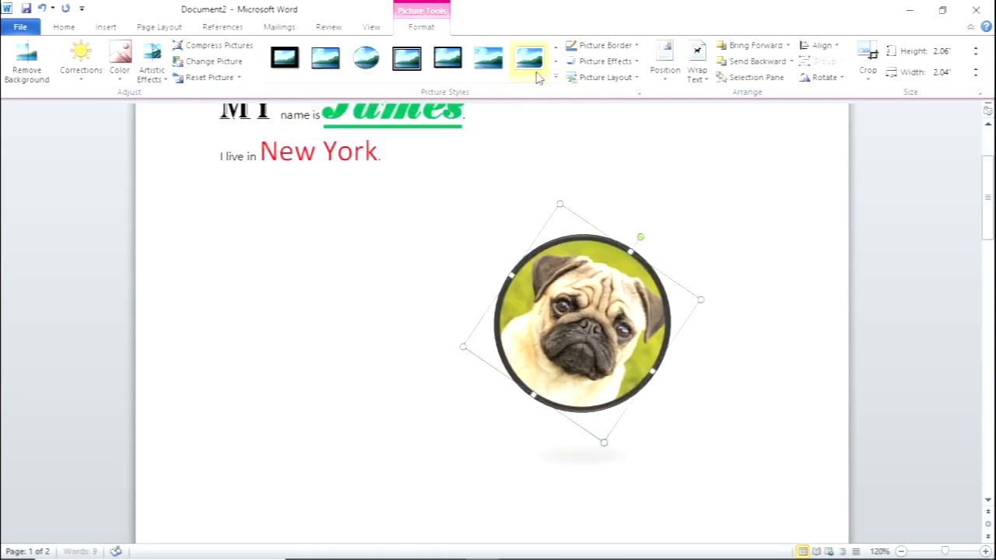
left_click(555, 79)
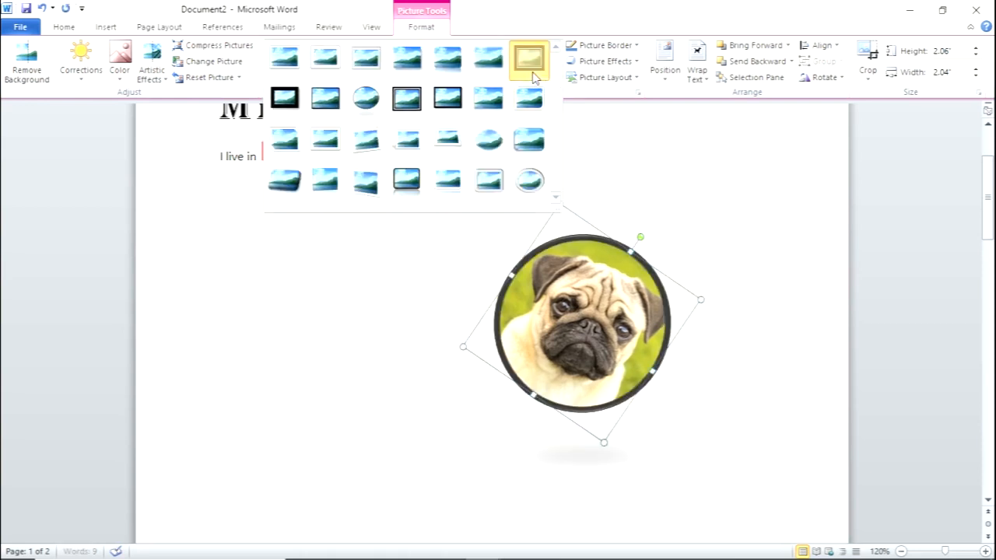
left_click(532, 62)
left_click(555, 78)
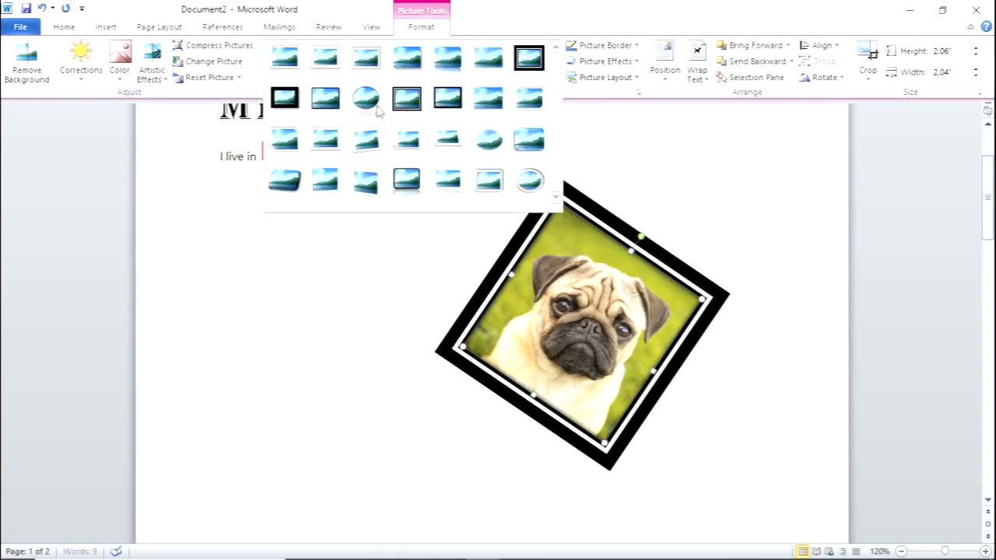
left_click(369, 113)
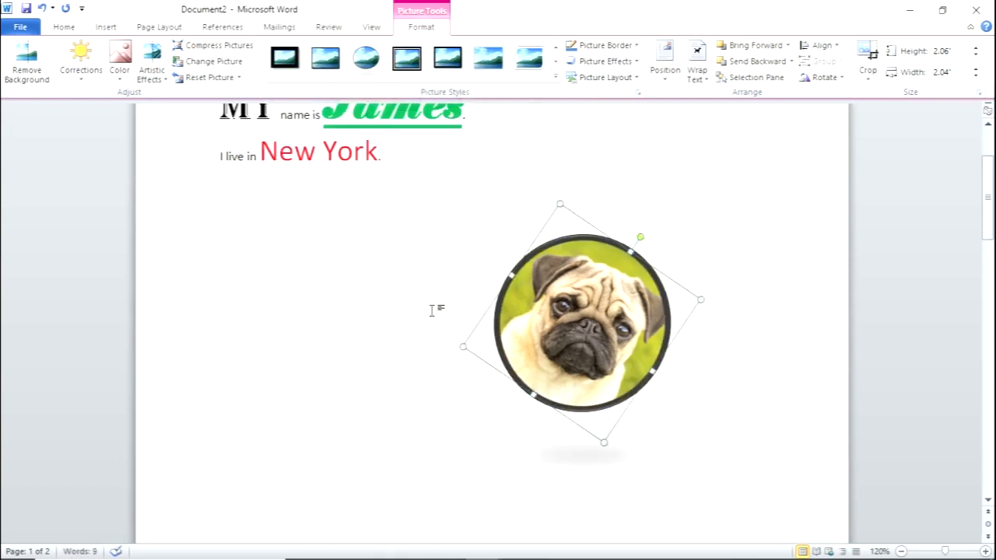
- Rotate the pug picture back upright and move it up to the page's right margin, beside the text
left_click_drag(640, 237, 582, 221)
left_click(409, 255)
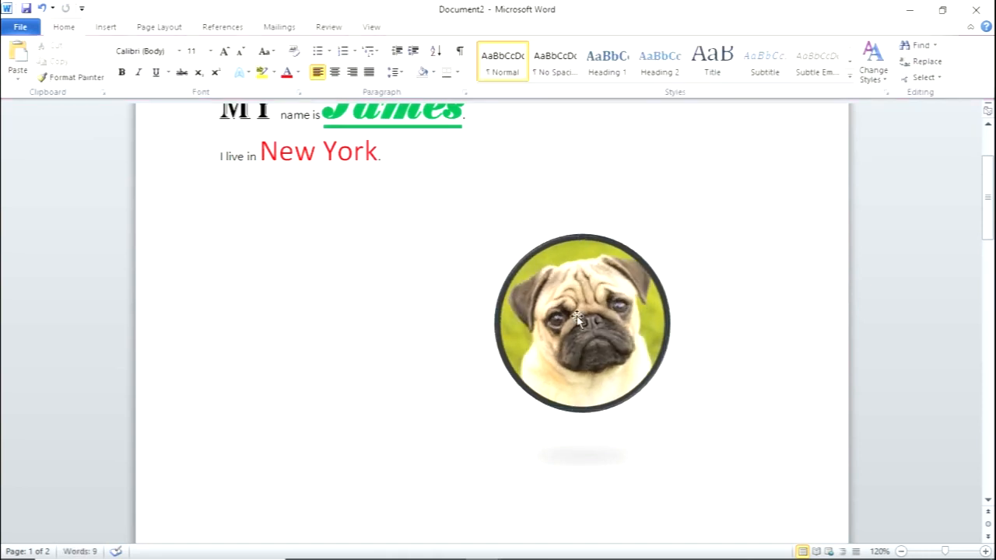
left_click_drag(577, 317, 712, 202)
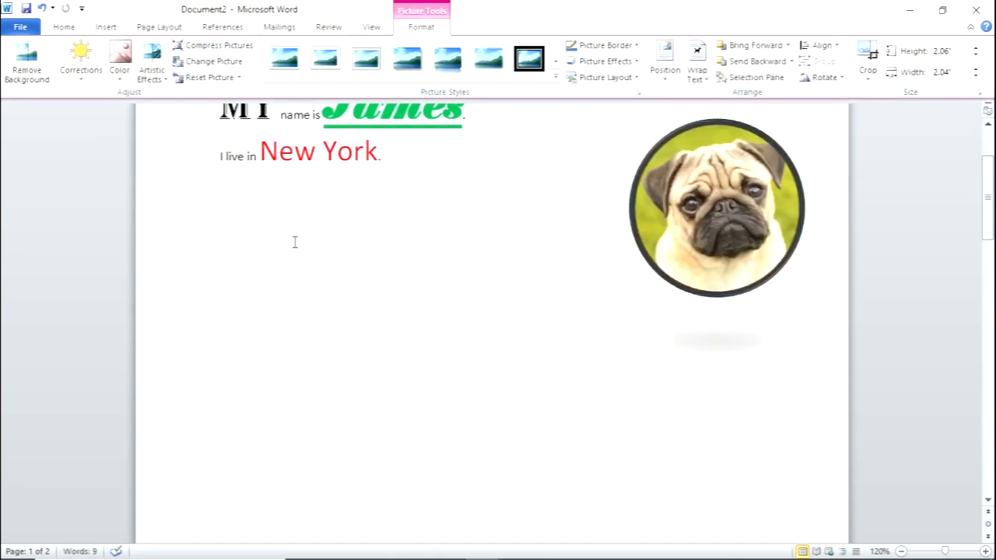
- Place the cursor in the blank area below the "New York" line and search the clip art for "smile"
left_click(294, 242)
left_click(109, 29)
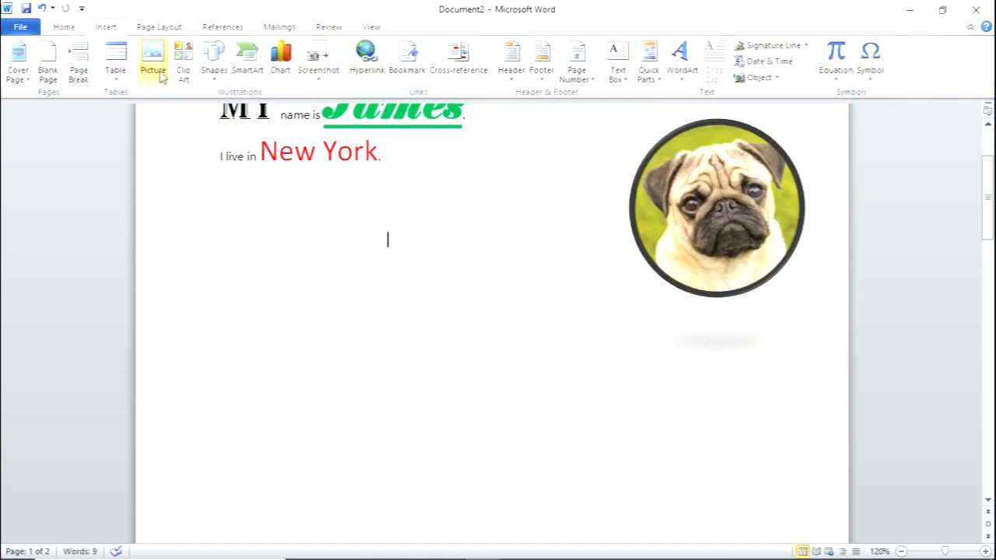
left_click(183, 64)
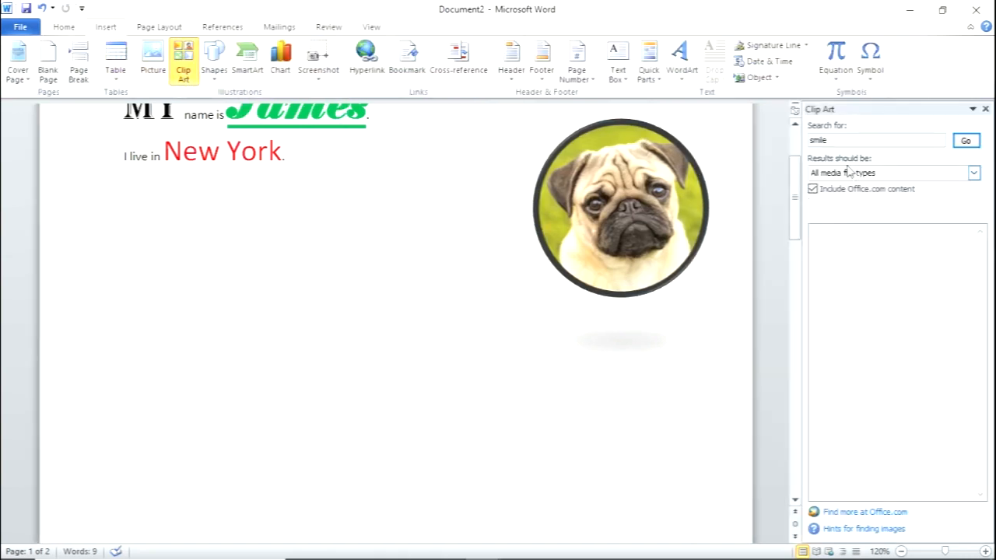
left_click(831, 140)
key("BackSpace")
key("BackSpace")
key("BackSpace")
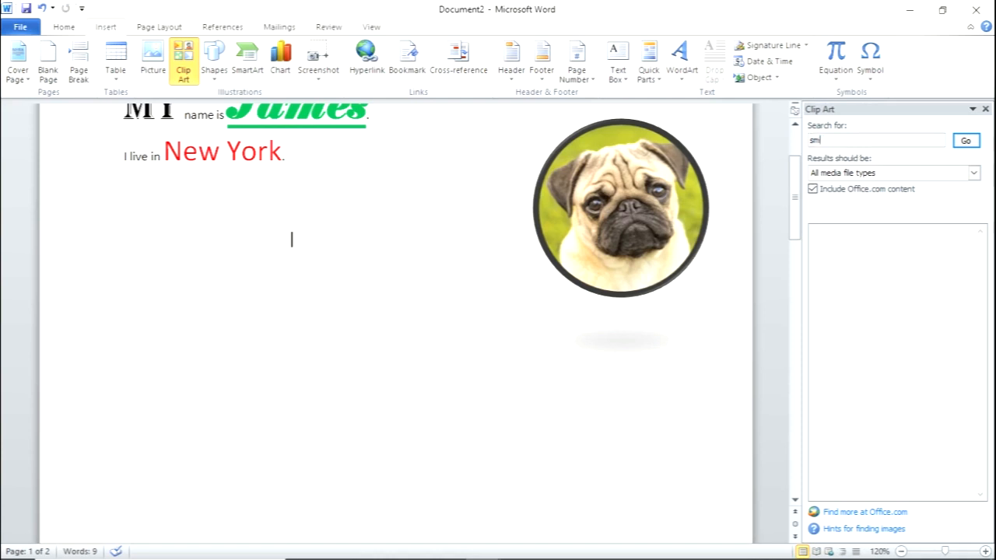
type("ile")
left_click(965, 140)
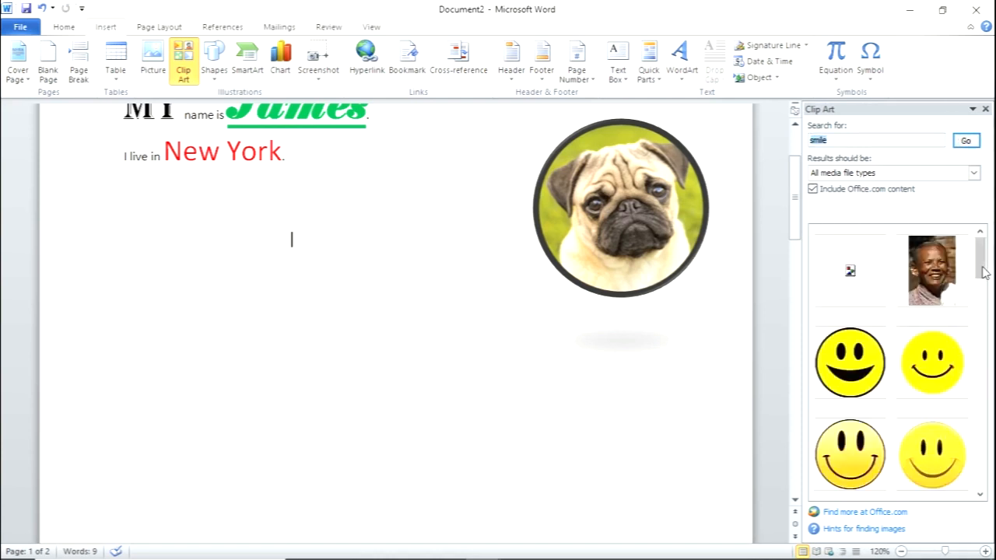
- Insert the "Big smile" clip art with the wide toothy grin and shrink it to about 1.71" by 1.71"
left_click_drag(982, 264, 984, 316)
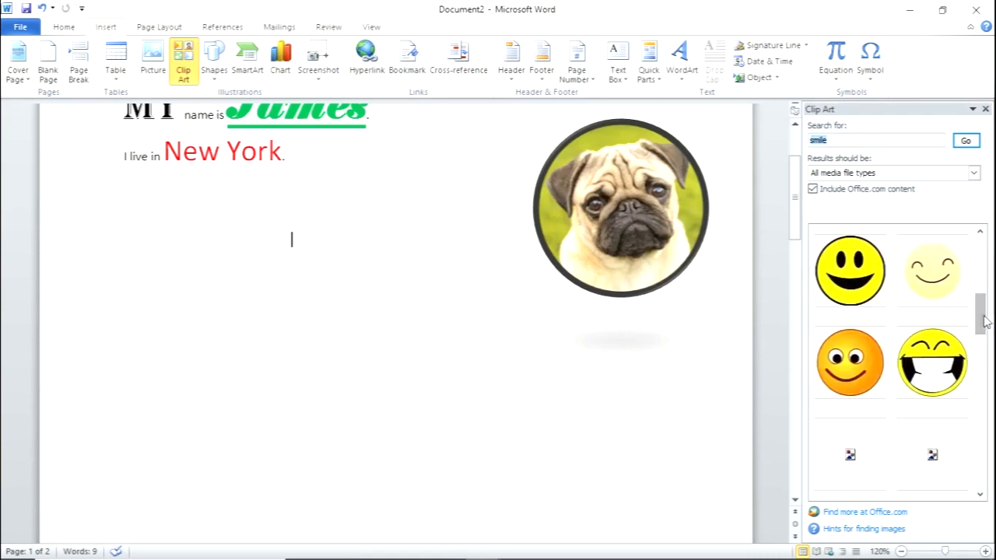
left_click(932, 378)
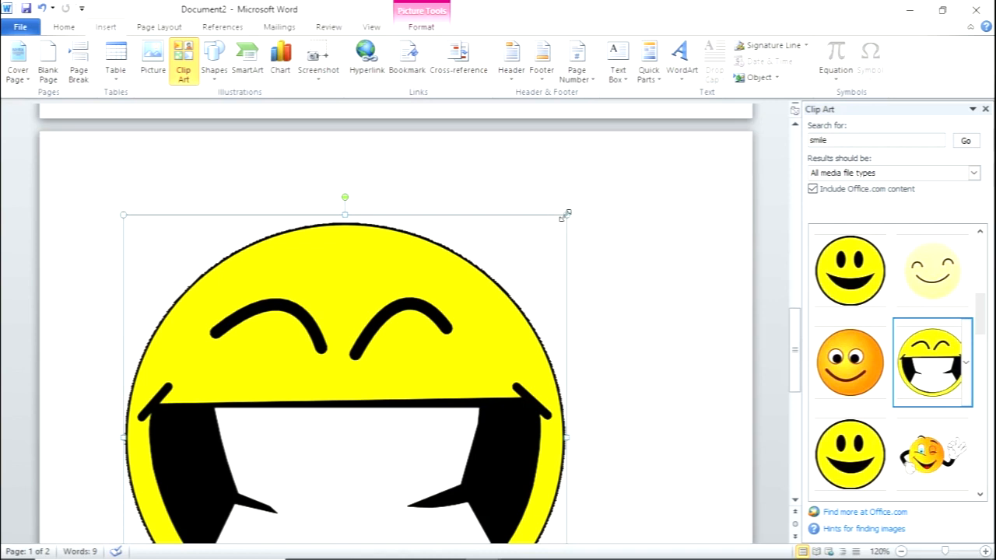
left_click_drag(567, 214, 334, 445)
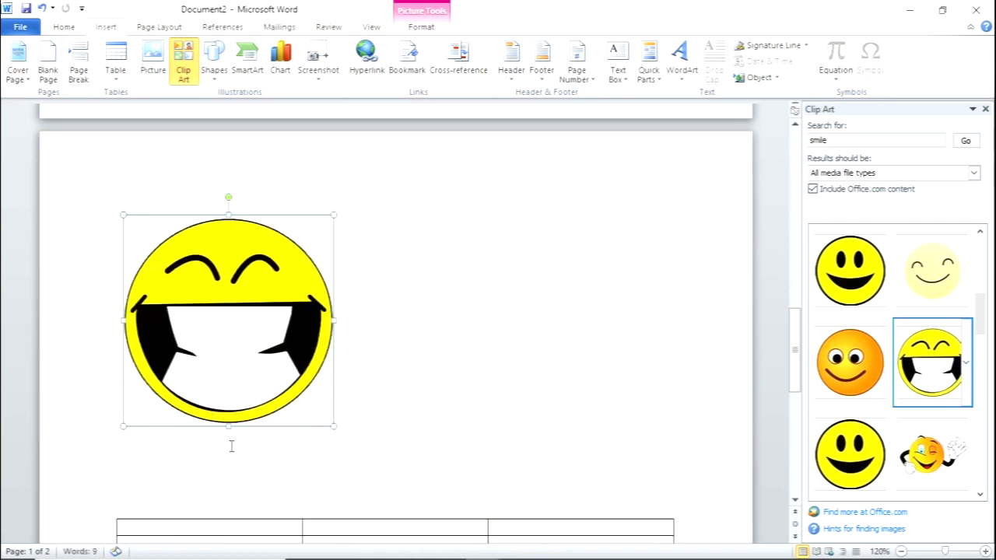
left_click_drag(333, 215, 267, 284)
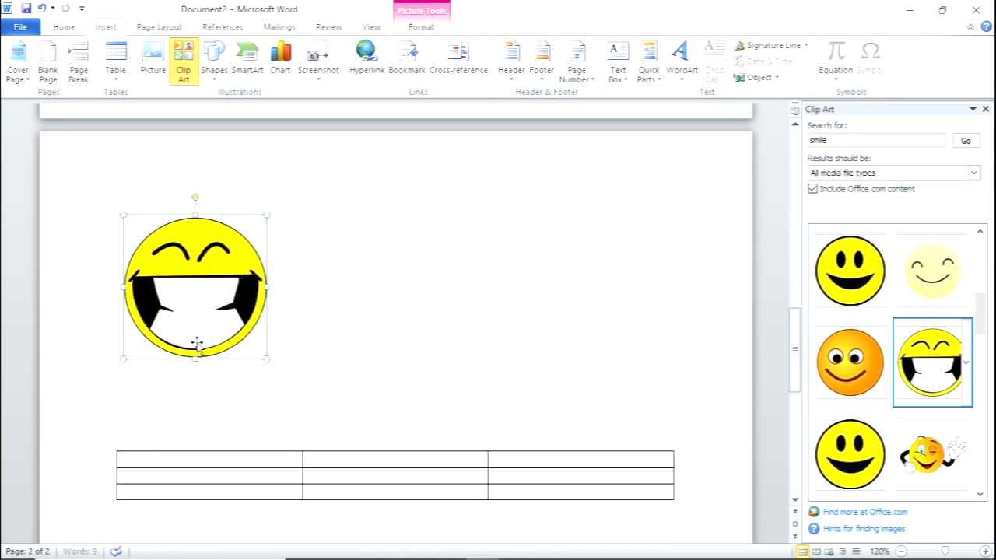
- Set the smiley's text wrapping to Tight and move it below the text on the first page, beside the pug
right_click(203, 288)
mouse_move(253, 512)
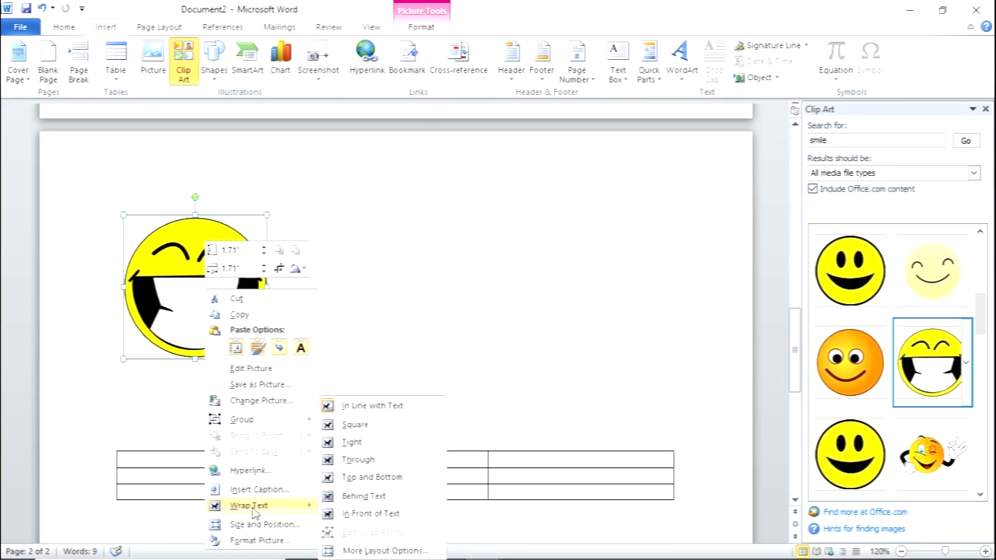
left_click(350, 441)
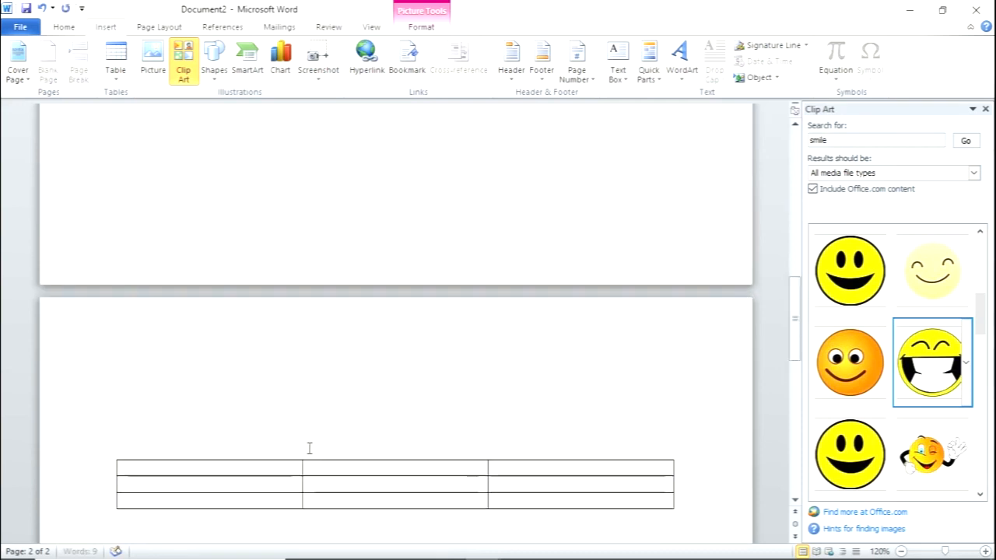
scroll(291, 435, "up", 10)
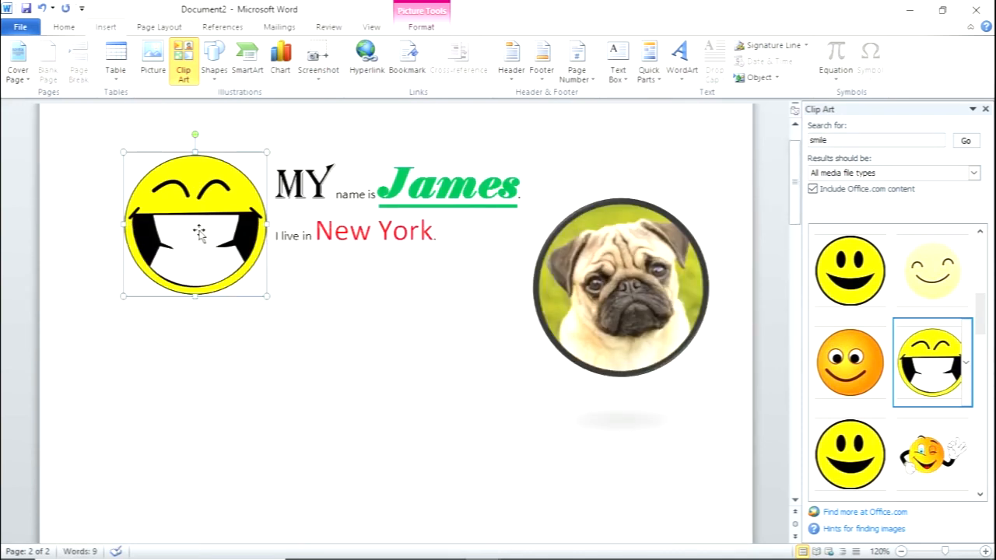
left_click_drag(199, 232, 409, 389)
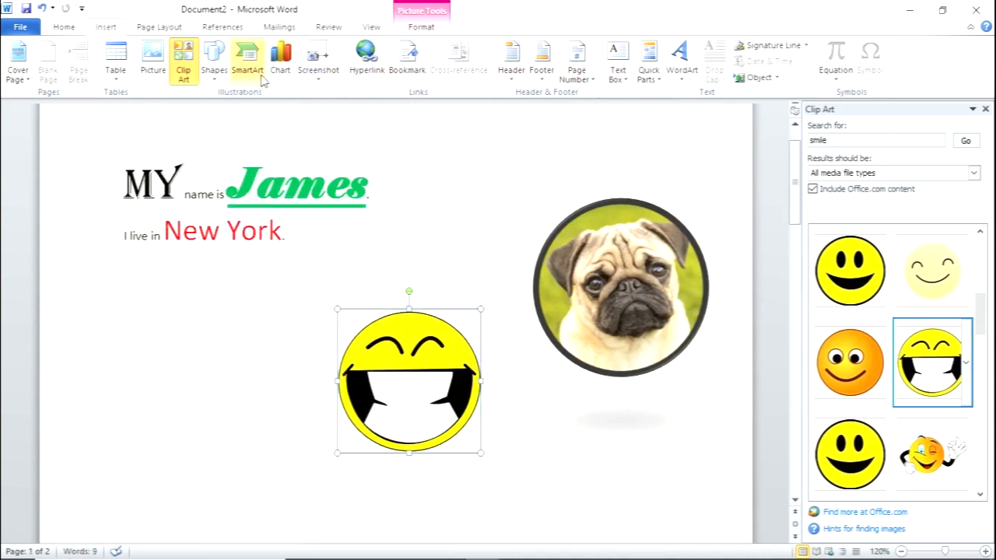
- Deselect the smiley by placing the cursor below the "New York" line and apply a narrower page margin preset
left_click(167, 30)
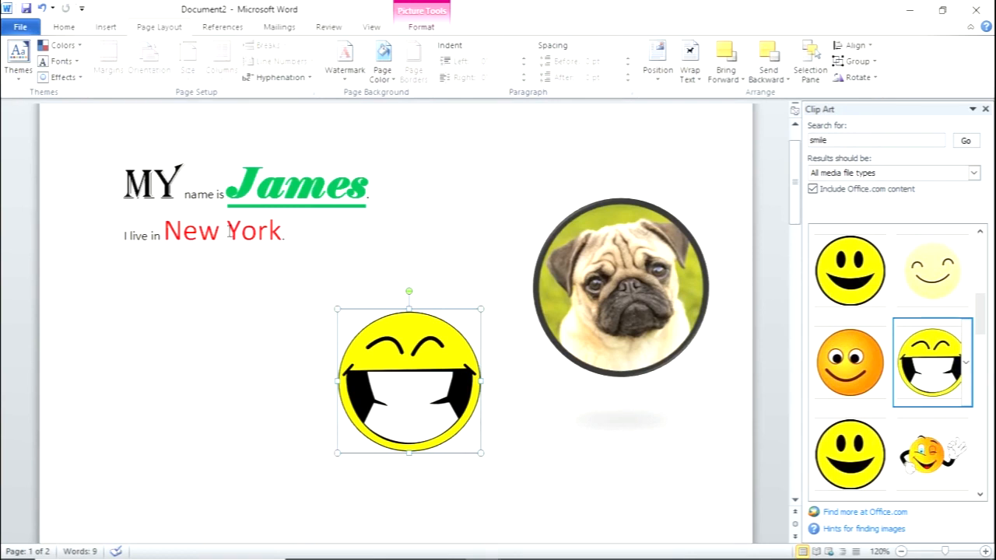
left_click(421, 23)
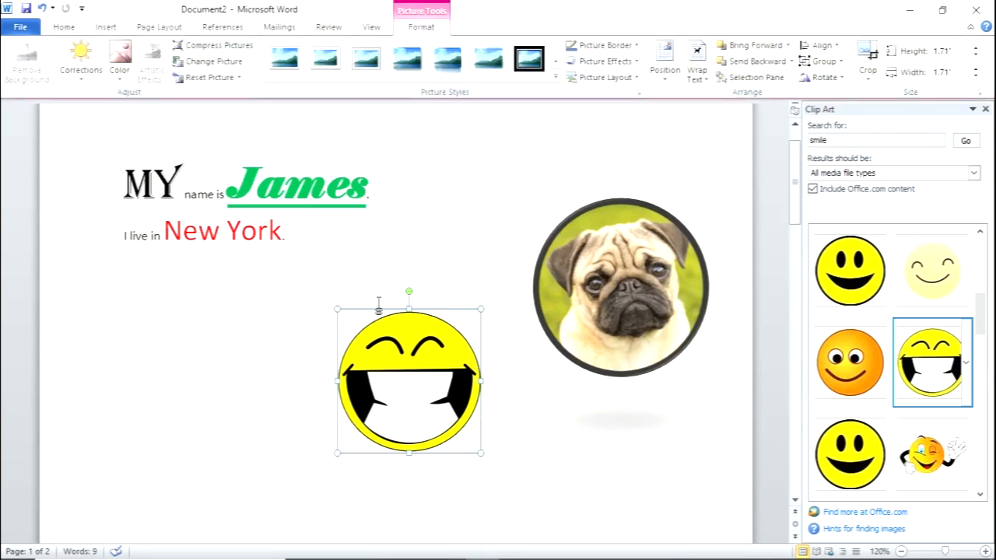
left_click(193, 287)
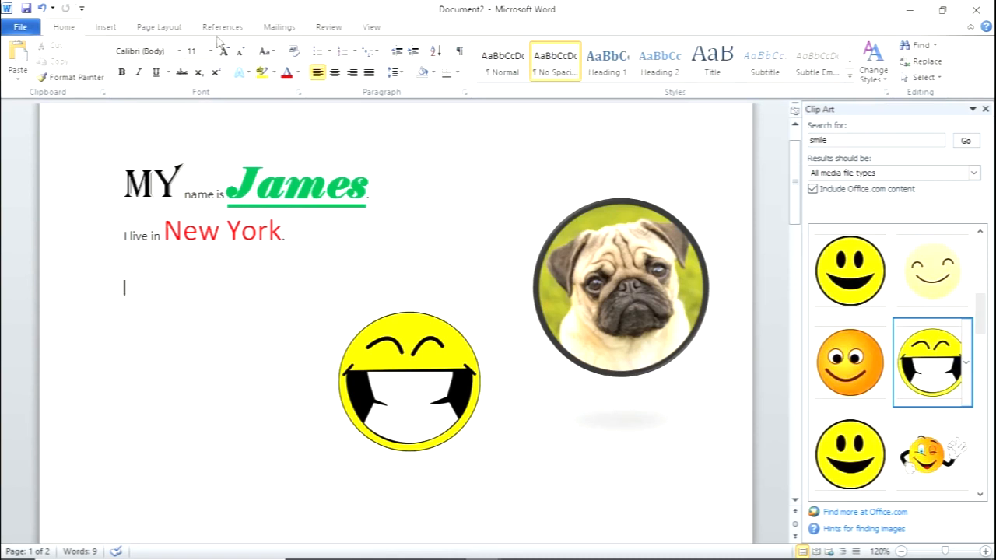
left_click(161, 28)
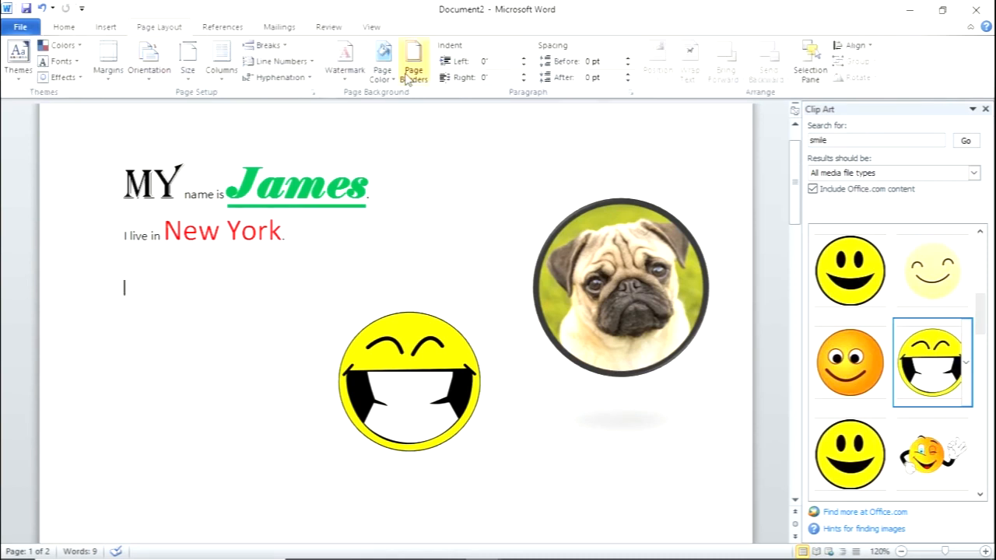
left_click(108, 66)
left_click(152, 146)
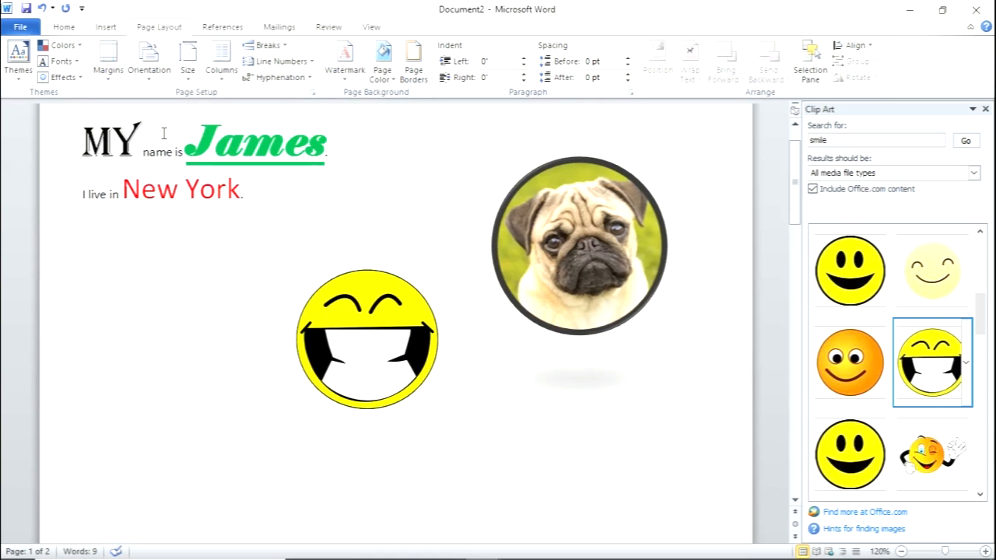
- Change the page orientation to Landscape and set the page color to the standard light green
left_click(151, 84)
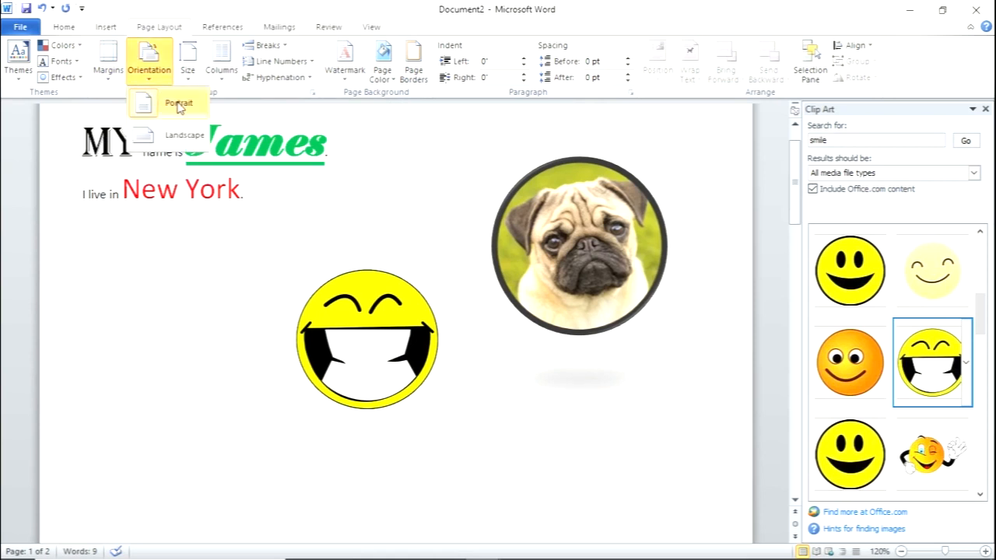
left_click(180, 137)
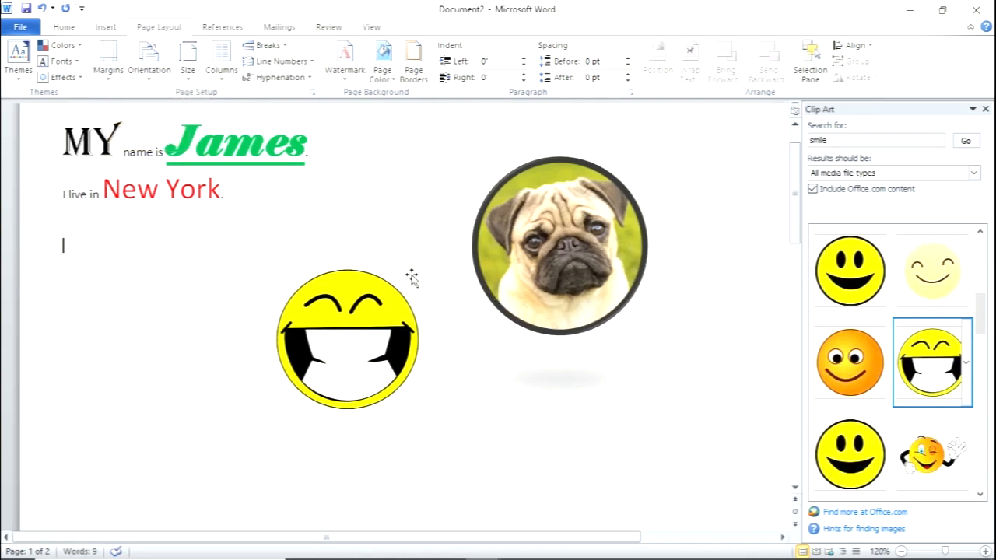
left_click(395, 79)
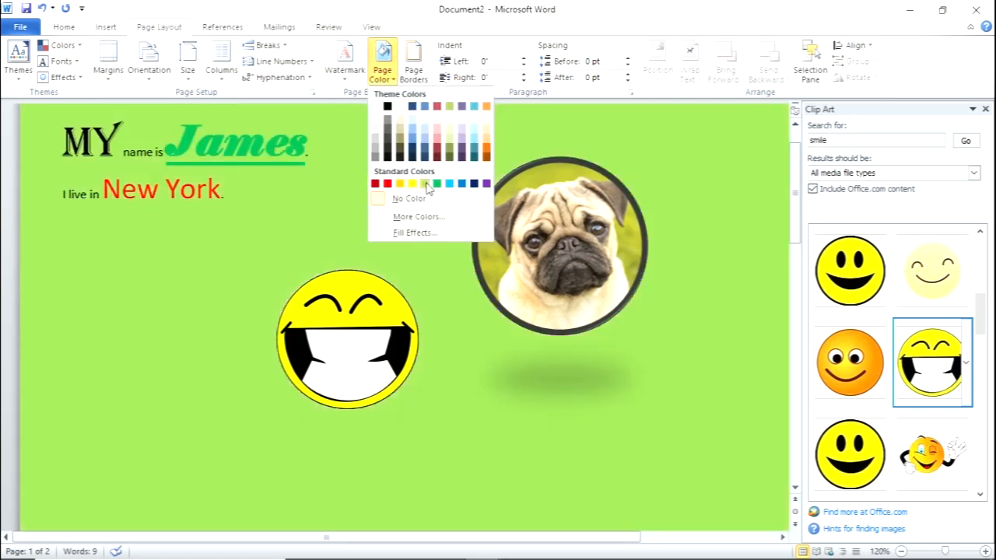
left_click(424, 184)
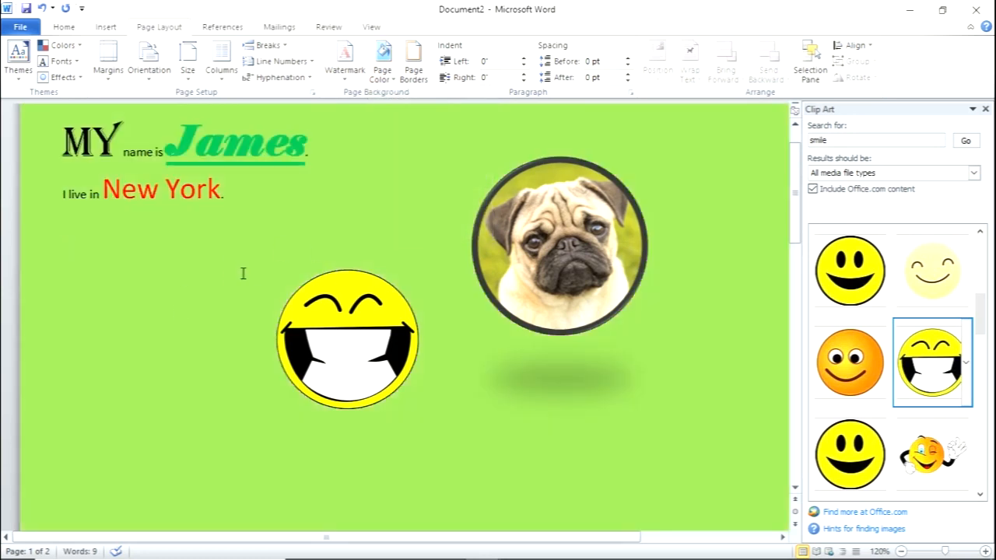
- Add a 3 pt thick-and-thin multi-line box border to the pages of the whole document and close the Clip Art pane
left_click(413, 66)
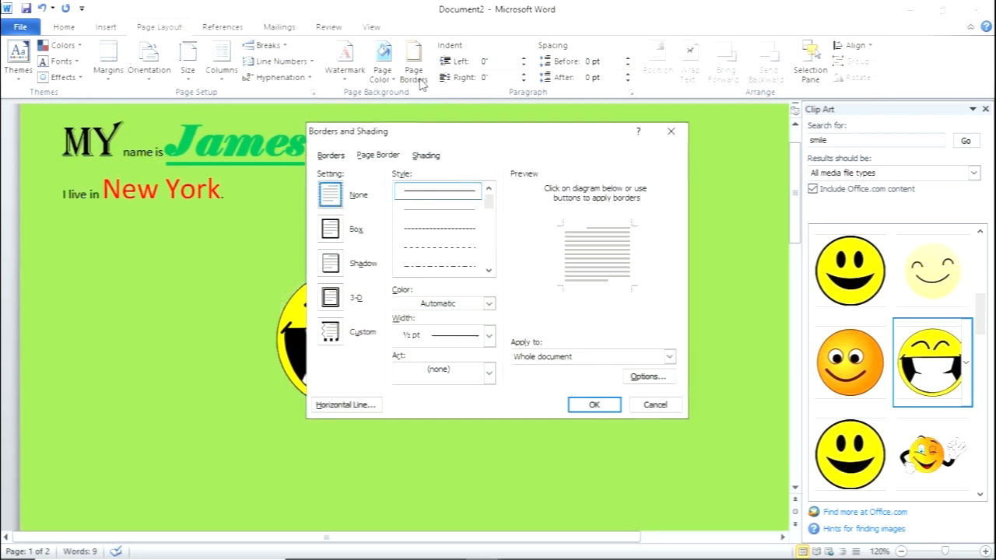
left_click_drag(489, 204, 489, 228)
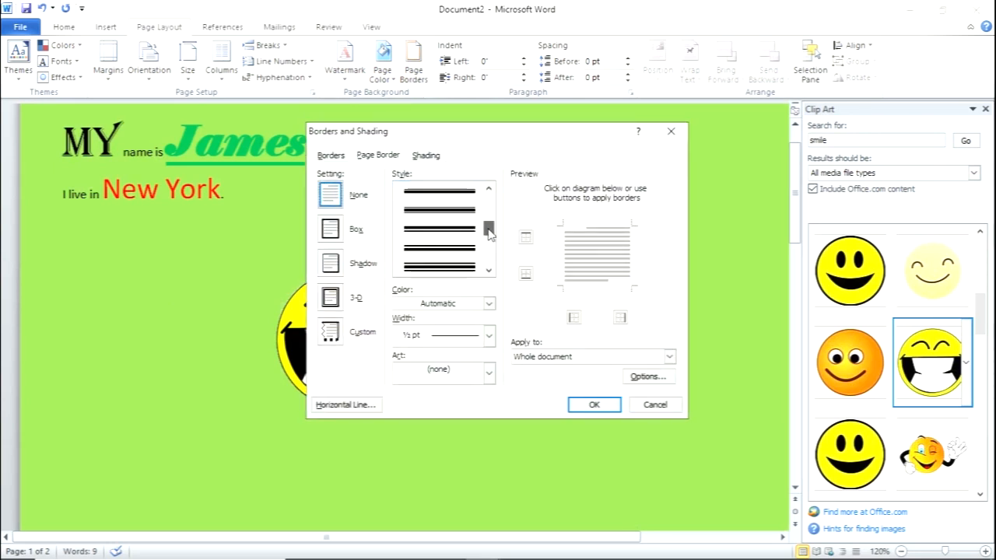
left_click(438, 265)
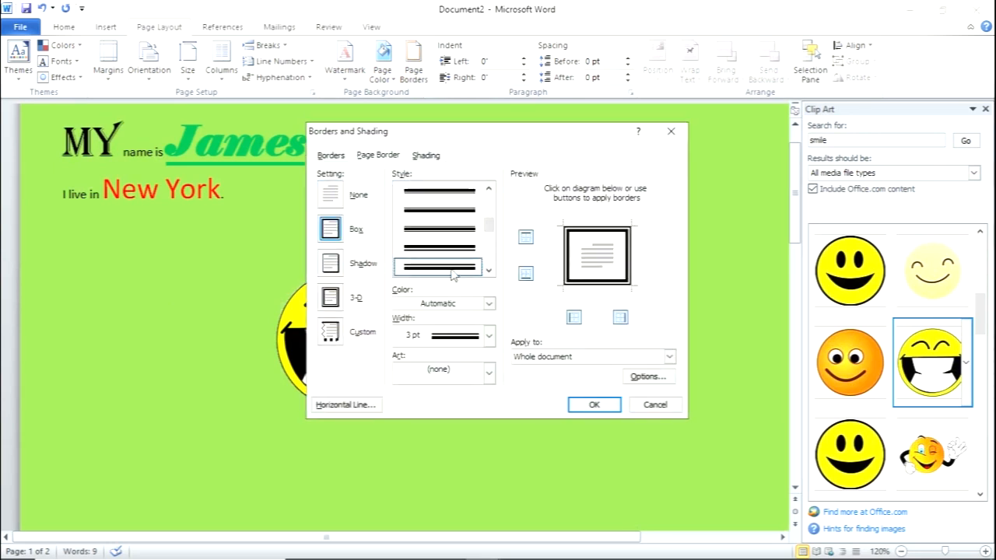
left_click(566, 357)
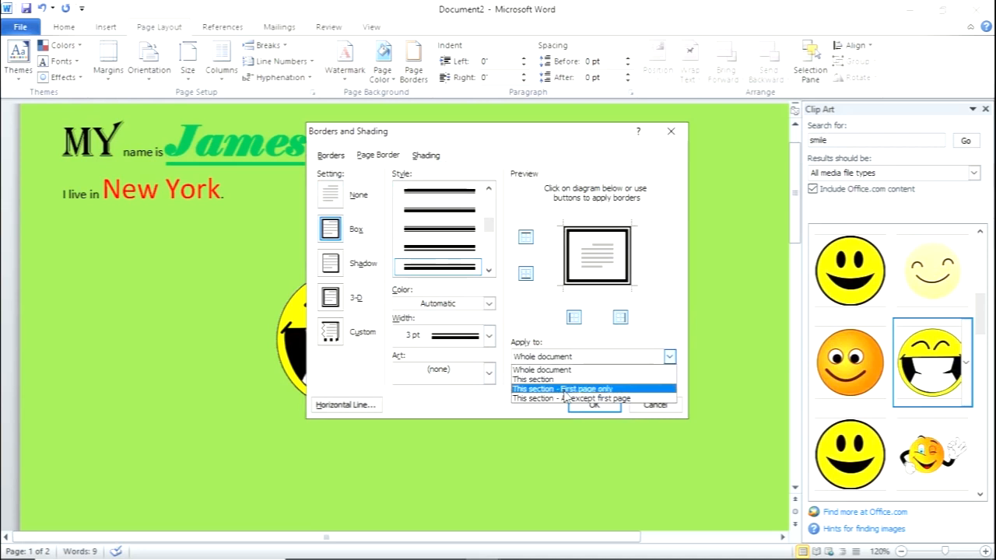
left_click(562, 370)
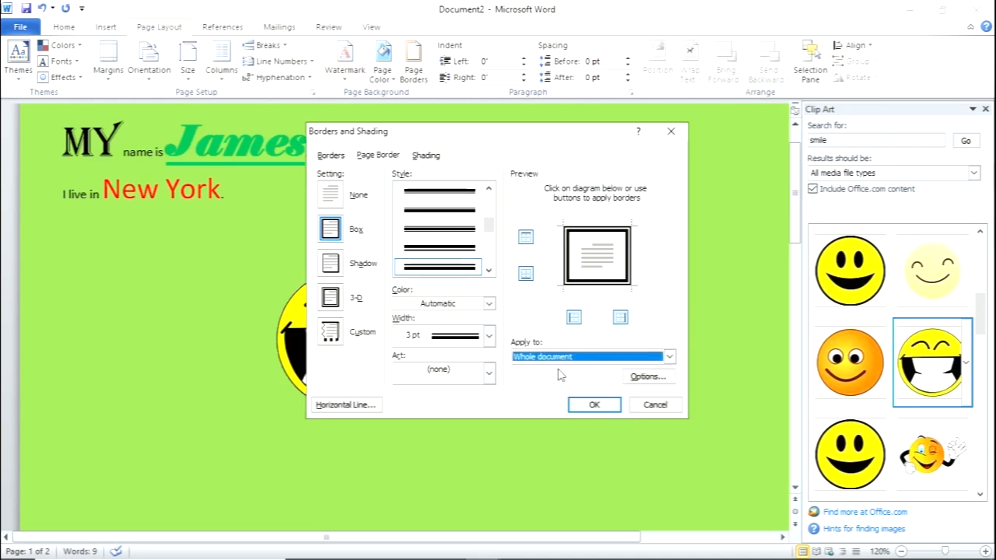
left_click(594, 405)
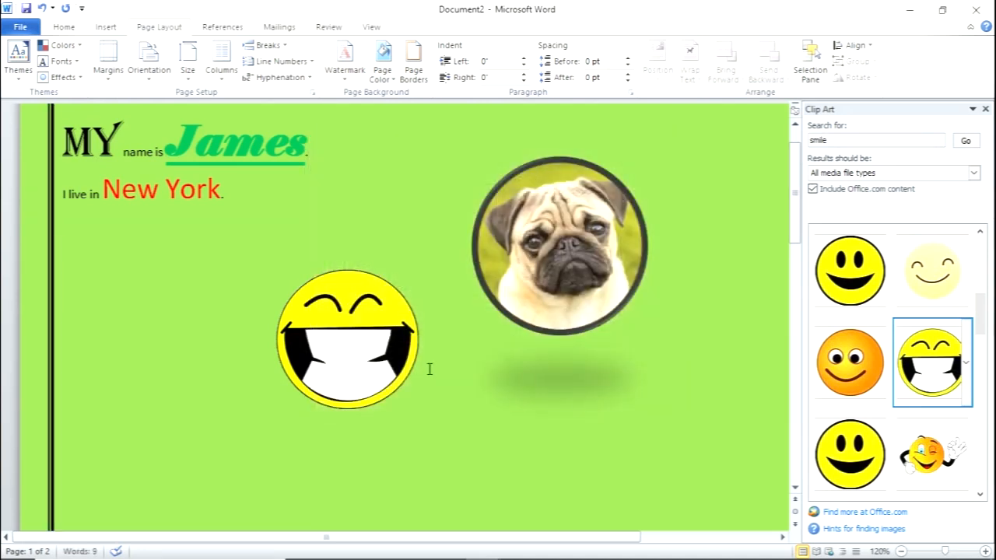
scroll(449, 221, "up", 2)
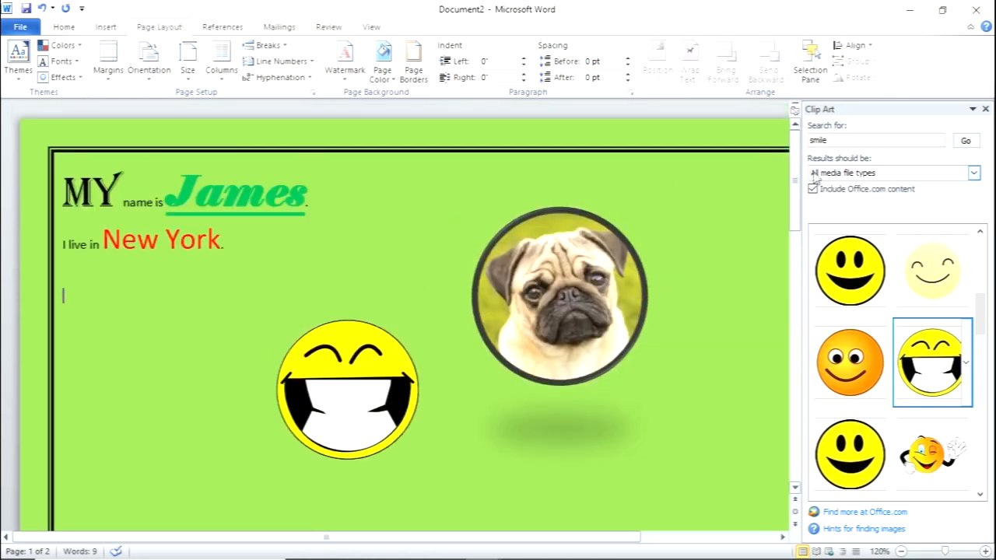
left_click(985, 109)
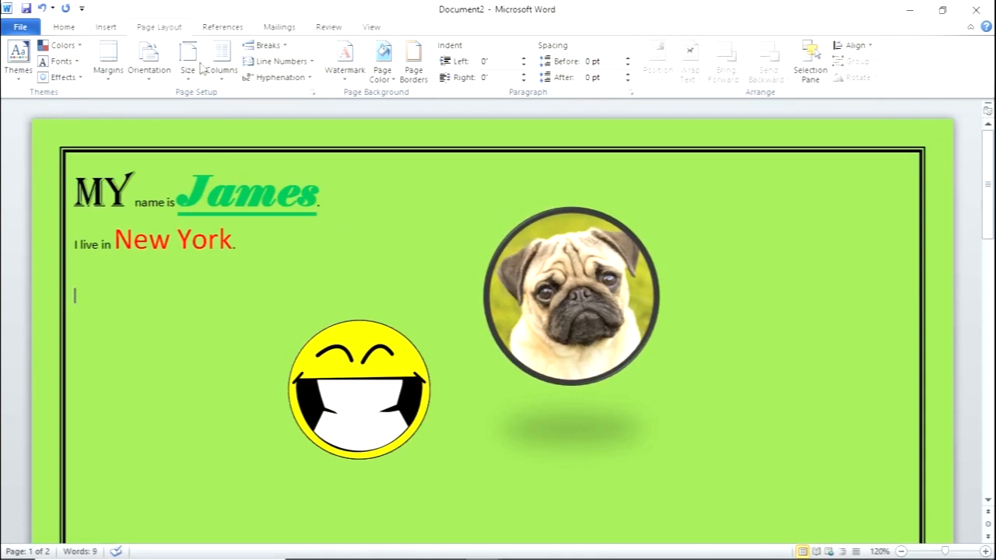
- Look through the available bibliography citation styles without choosing a different one
left_click(223, 27)
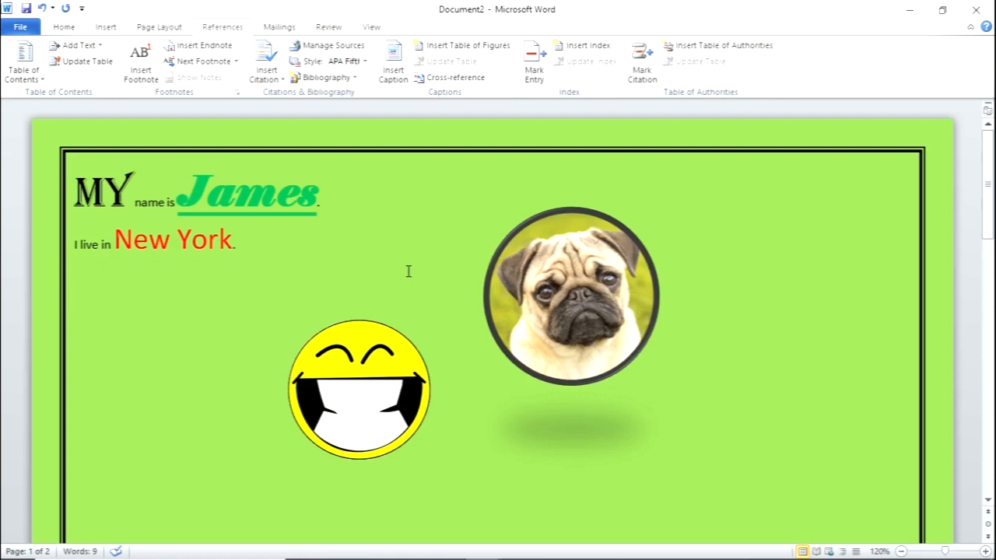
left_click(364, 62)
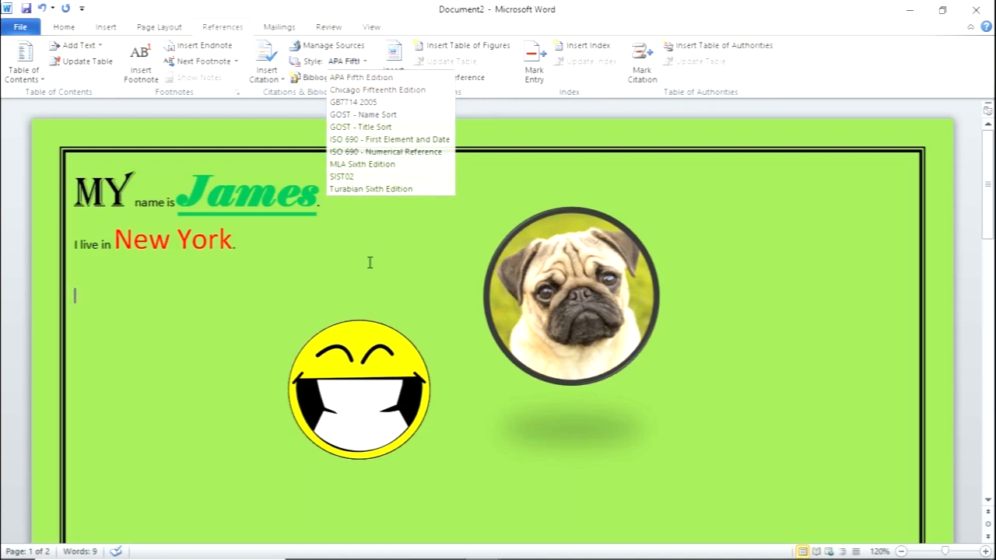
left_click(377, 231)
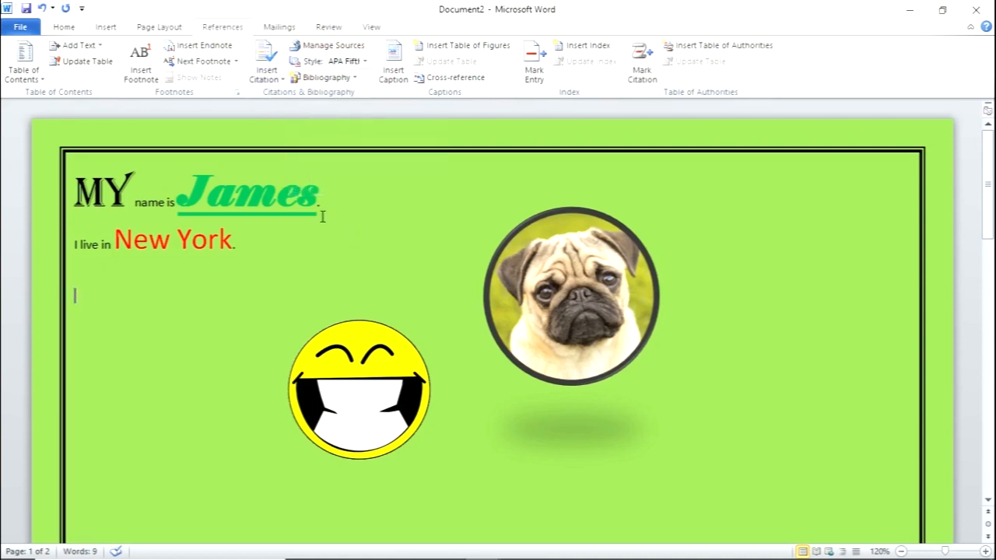
- Try out an envelope by entering the recipient's name and street address plus the sender's name, and cancel it
left_click(280, 28)
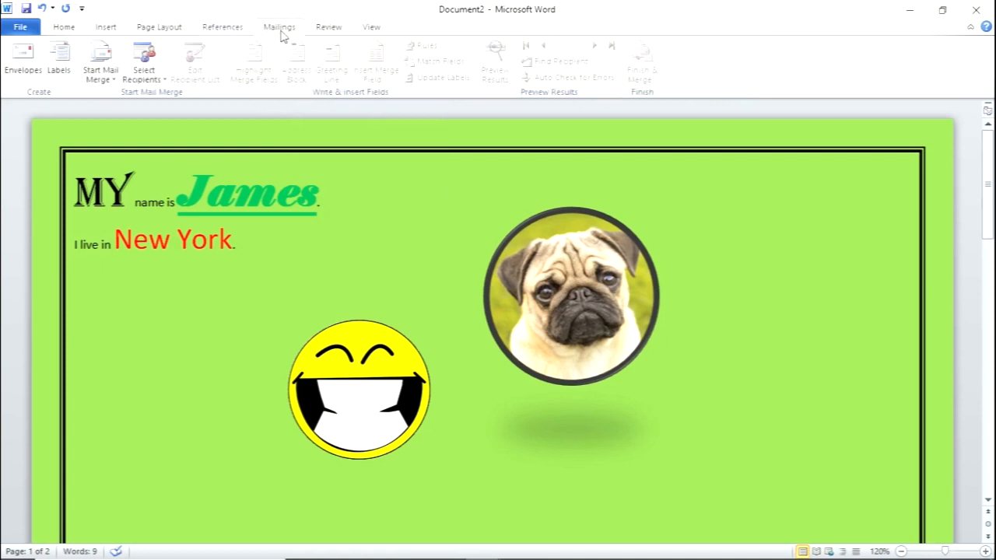
left_click(18, 59)
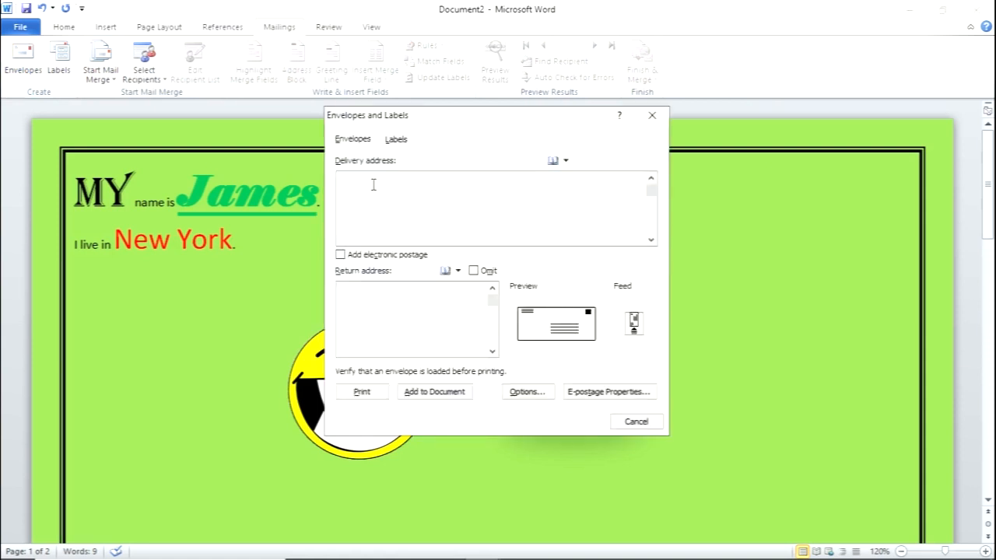
key("Return")
type("123")
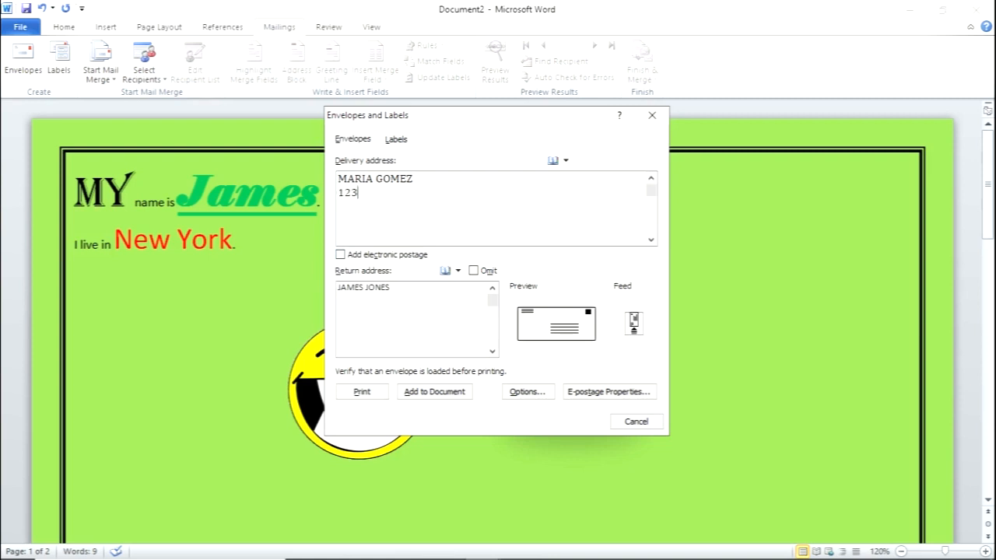
type(" ELM STREET")
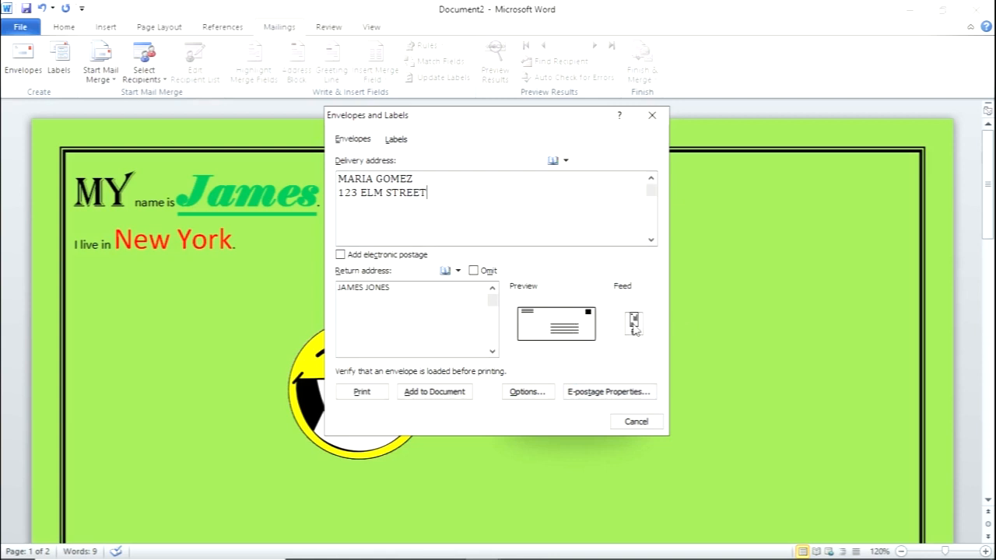
left_click(634, 421)
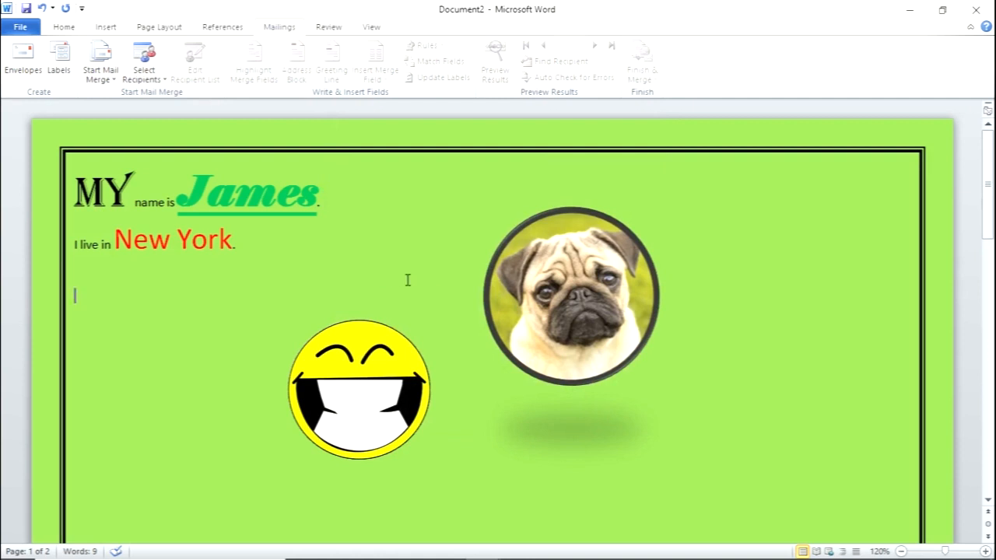
- Look up synonyms for the word "live" in the thesaurus, browse the suggestions and close the Research pane
left_click(337, 31)
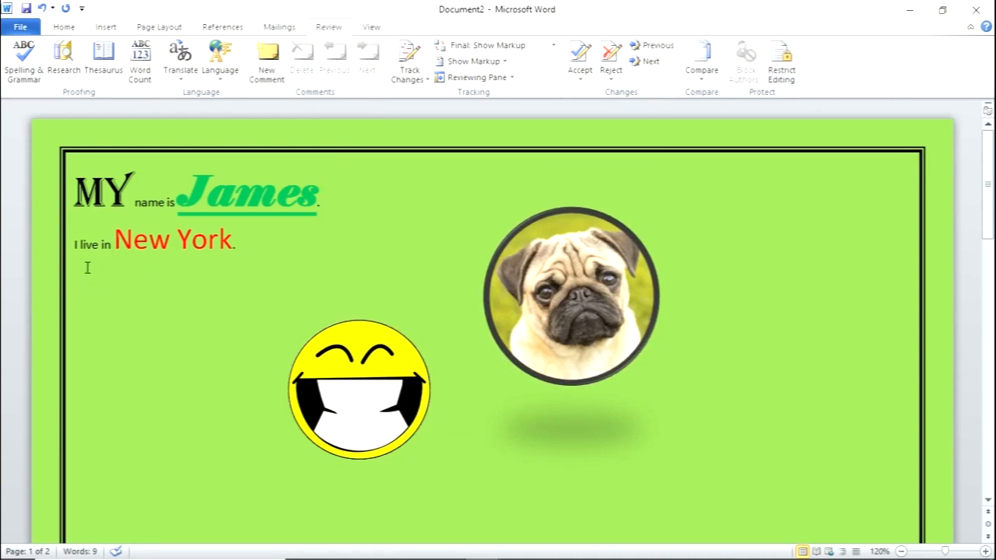
left_click_drag(81, 245, 98, 247)
left_click(109, 70)
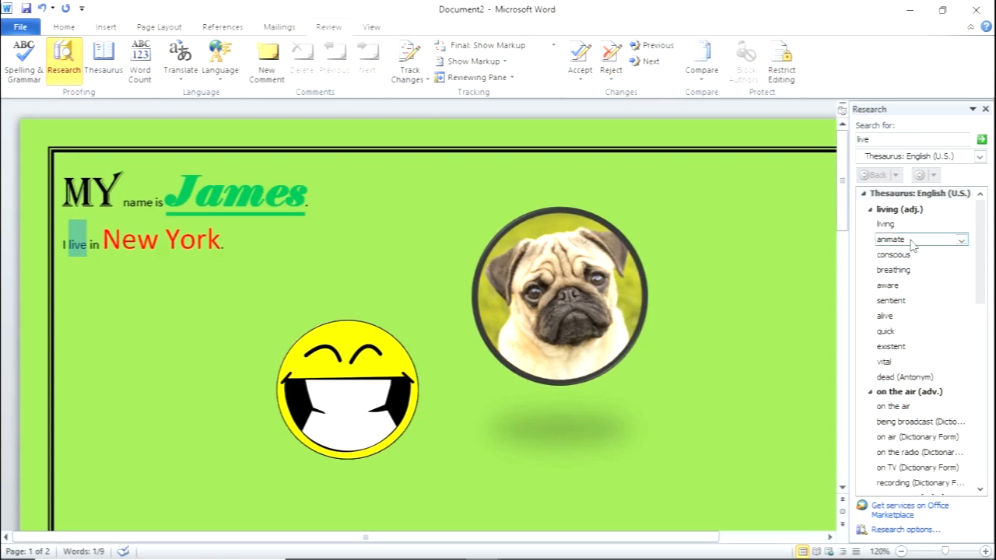
left_click_drag(978, 285, 984, 327)
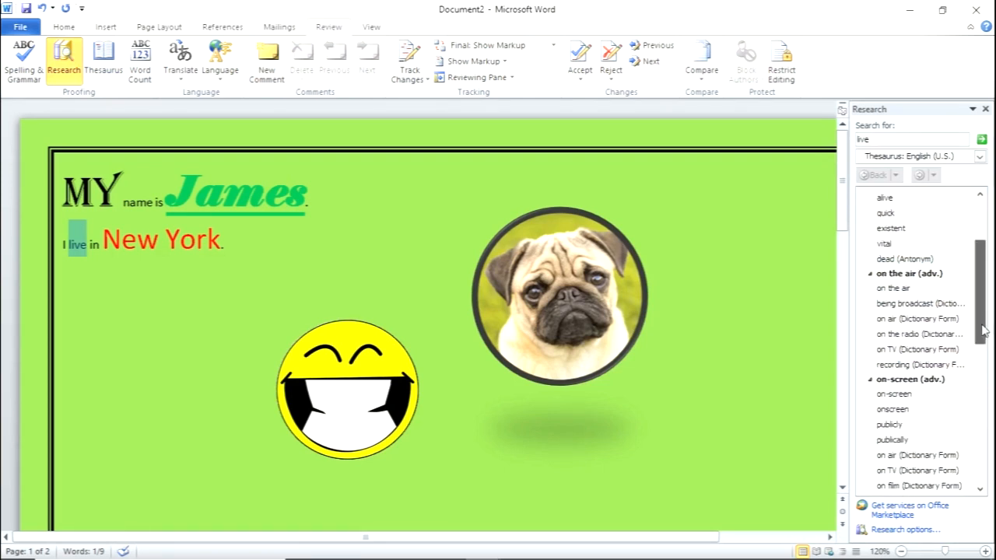
scroll(976, 348, "down", 3)
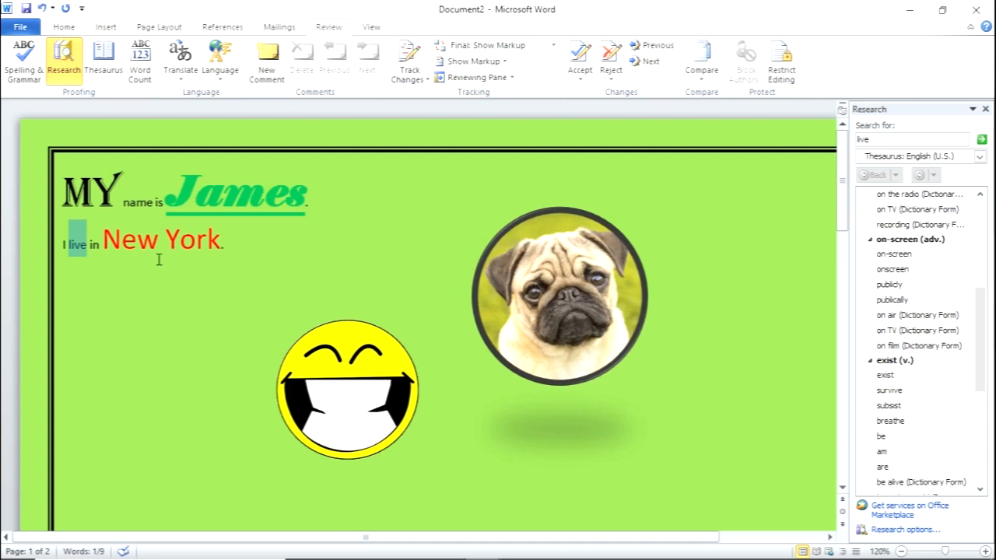
left_click(245, 248)
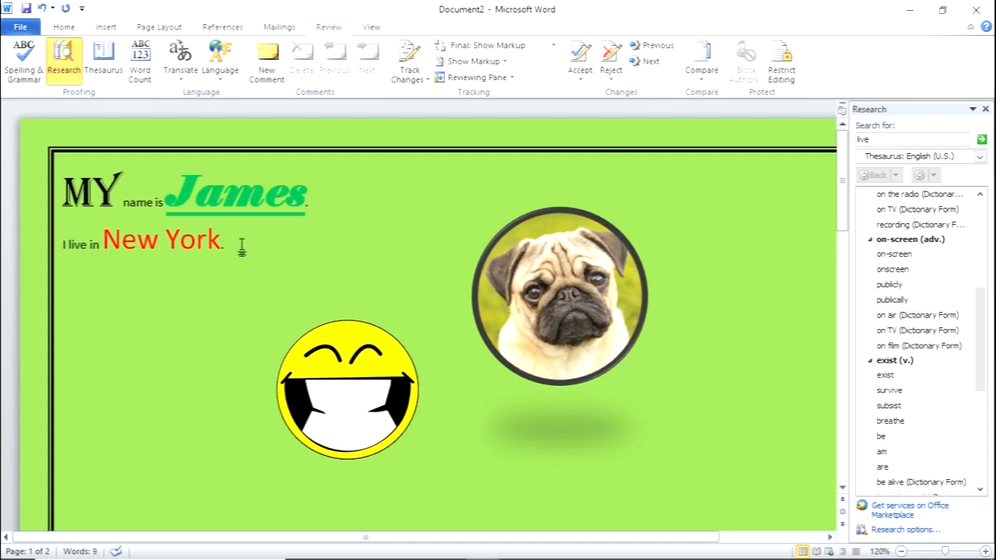
left_click(985, 109)
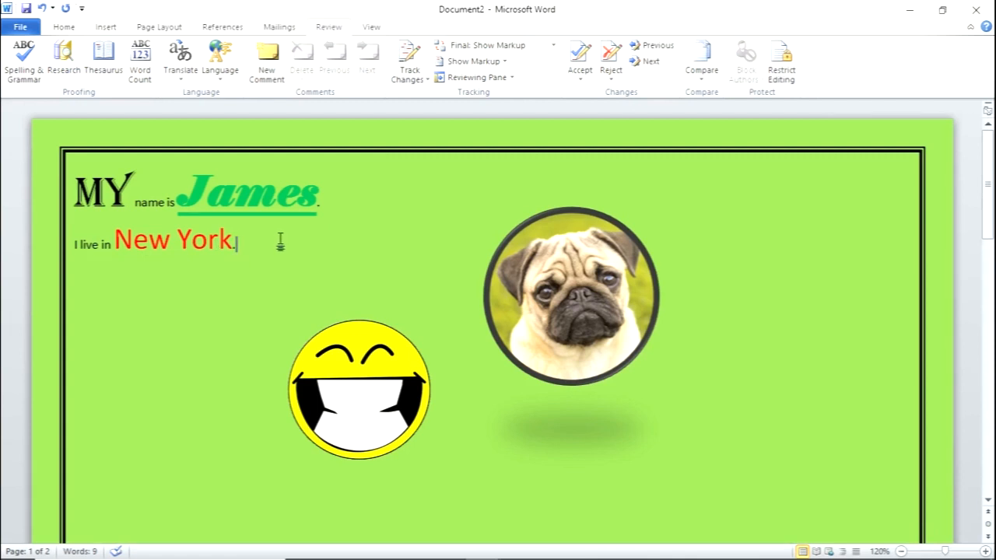
- Check the document's word count statistics and bring up the document view options
left_click(140, 64)
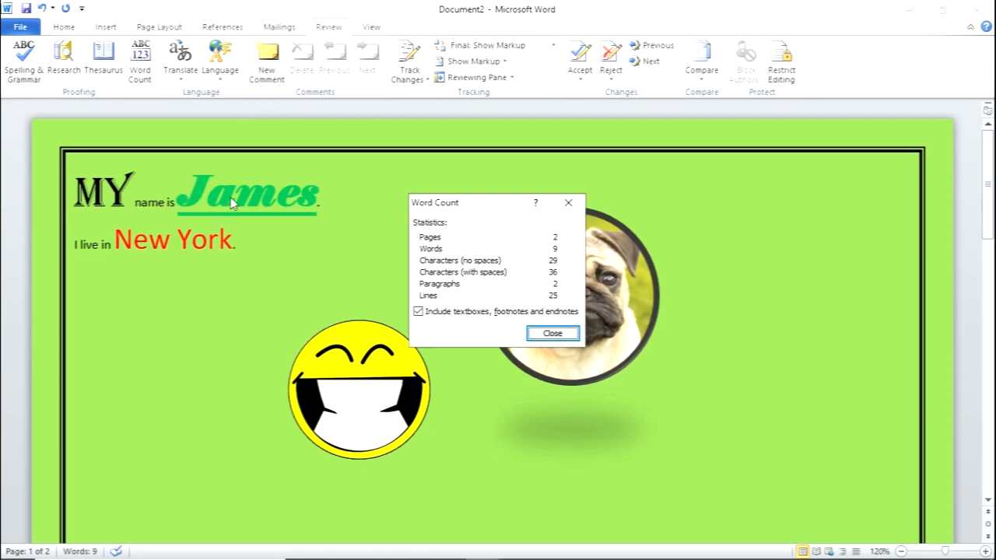
left_click(569, 203)
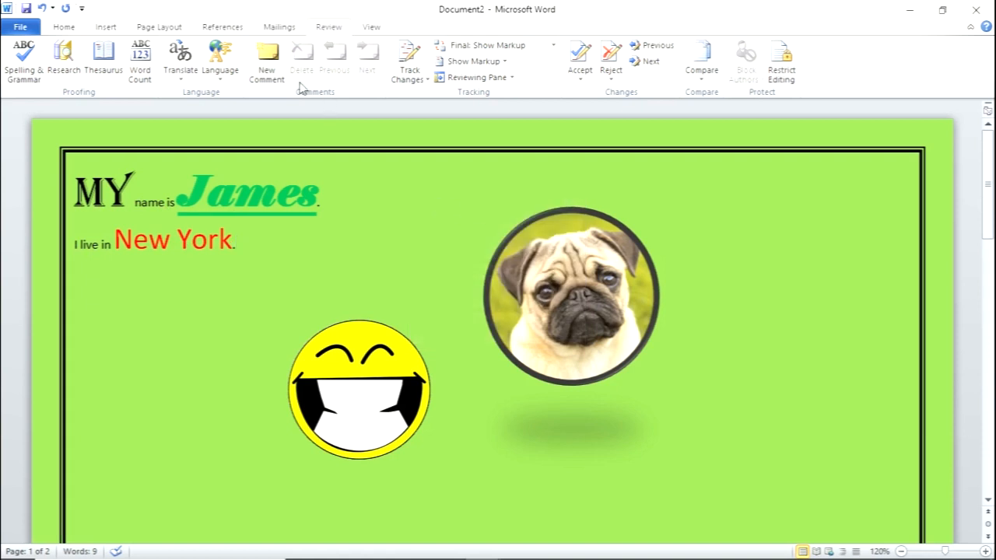
left_click(372, 28)
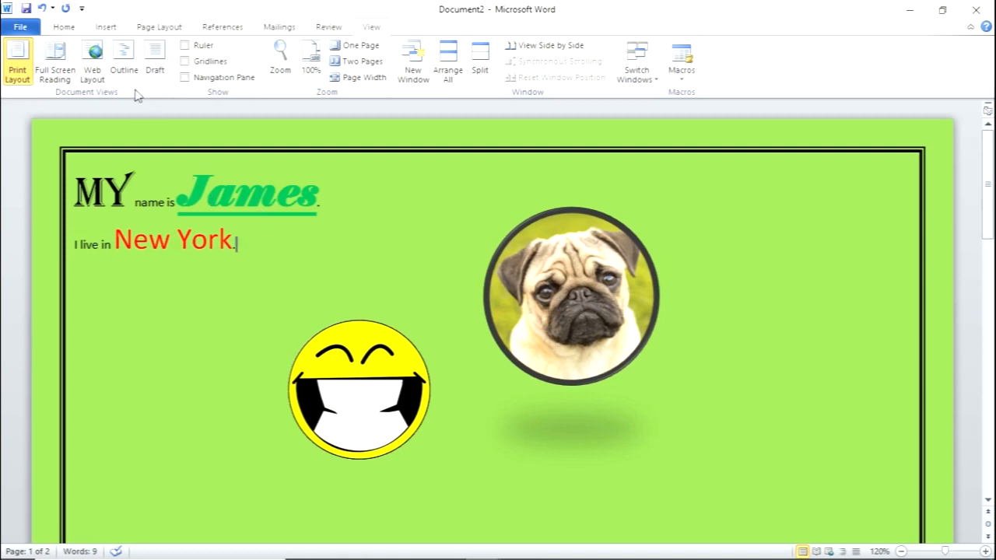
- View the document in Outline view, and close that view to return to the page layout
left_click(124, 62)
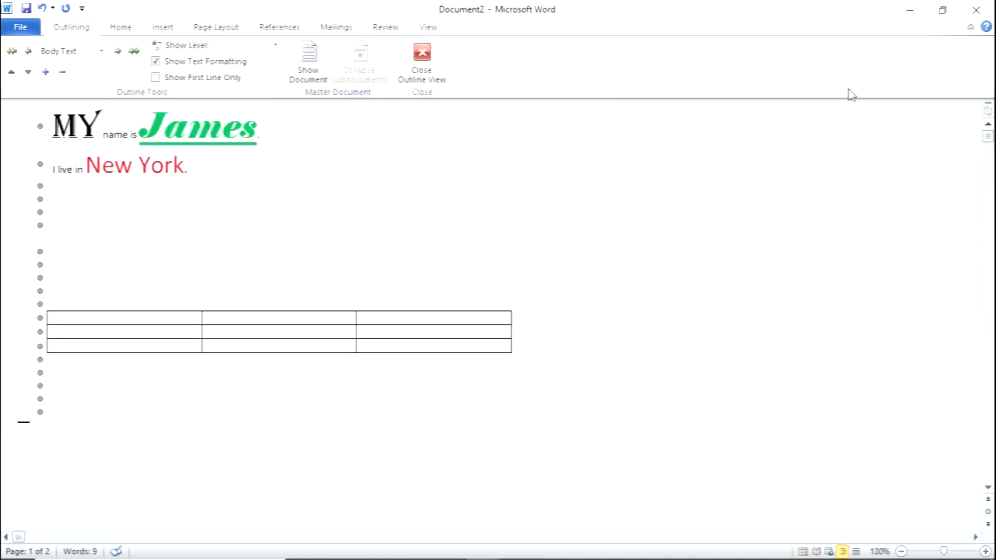
left_click(432, 74)
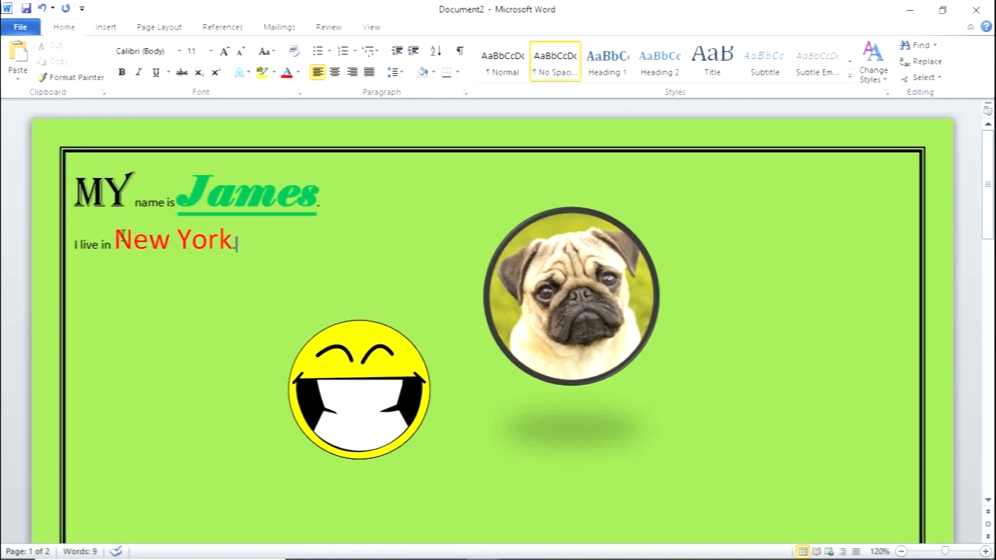
- Copy "New York" from the second sentence and paste it twice on a new line below, keeping the source formatting for the second copy
left_click_drag(120, 239, 220, 249)
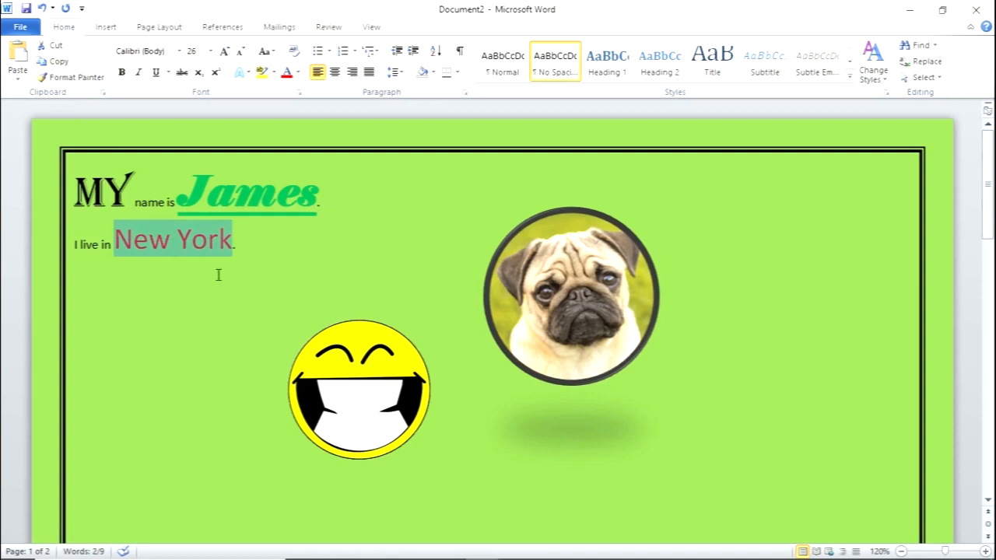
key("ctrl+c")
left_click(256, 245)
key("Return")
key("ctrl+v")
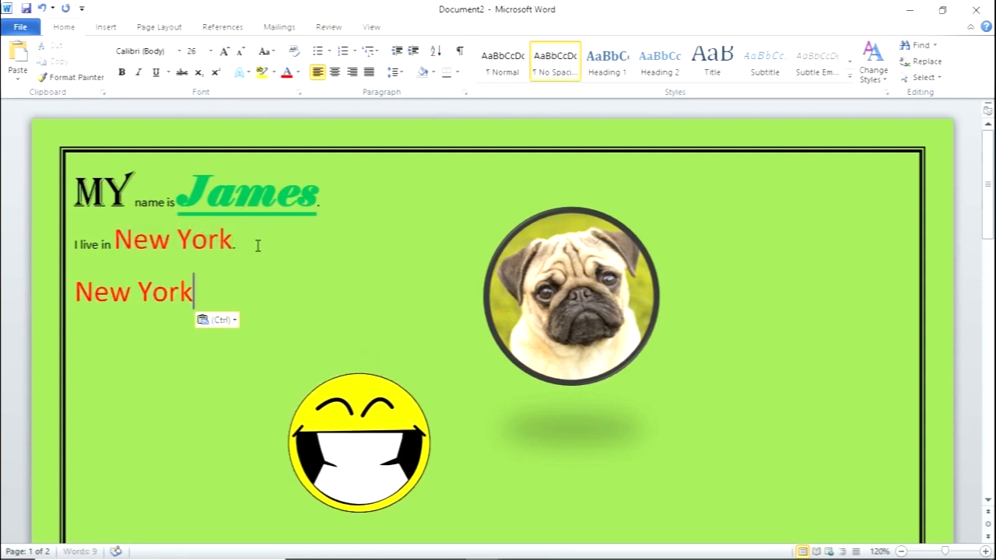
right_click(223, 296)
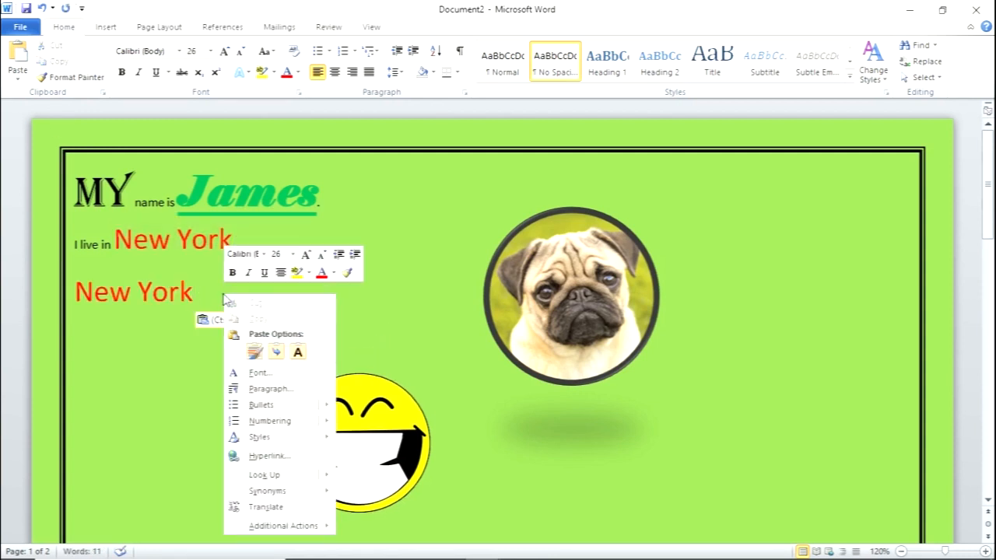
left_click(256, 352)
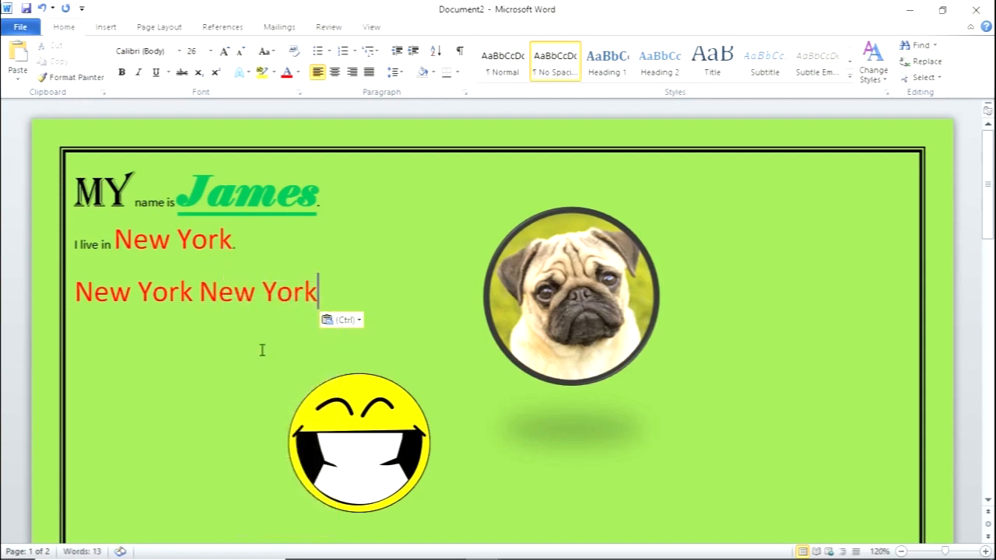
- Paste a third "New York" at the end of the new line and delete that extra copy
right_click(338, 295)
left_click(366, 350)
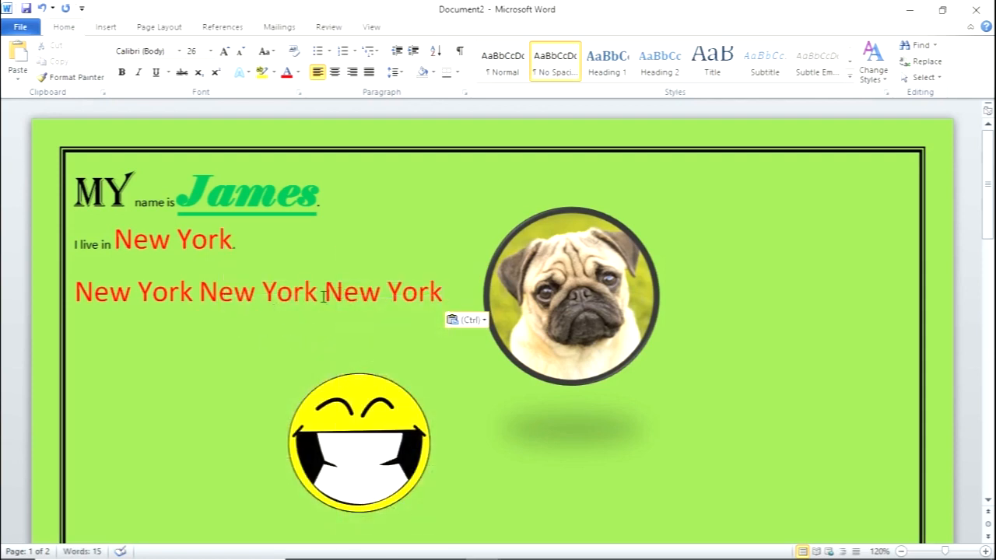
left_click_drag(324, 296, 441, 296)
key("Delete")
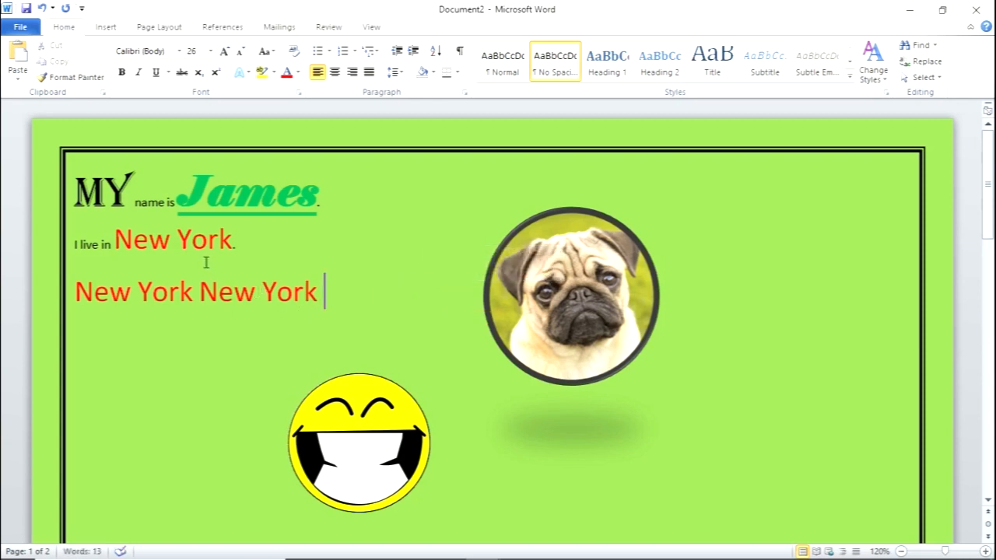
- Save the document in the Pictures folder as a Word Document named myfirstdocument
left_click(20, 32)
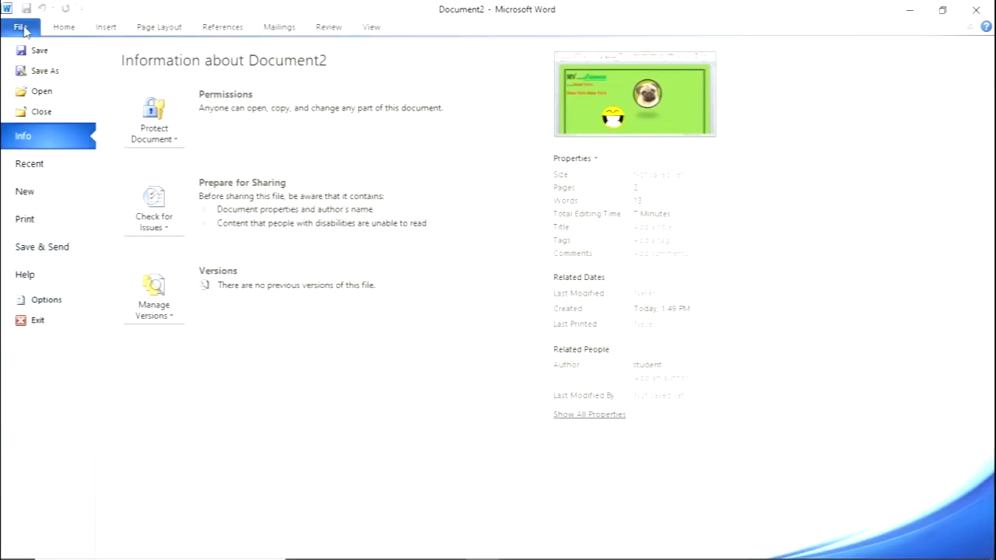
left_click(40, 71)
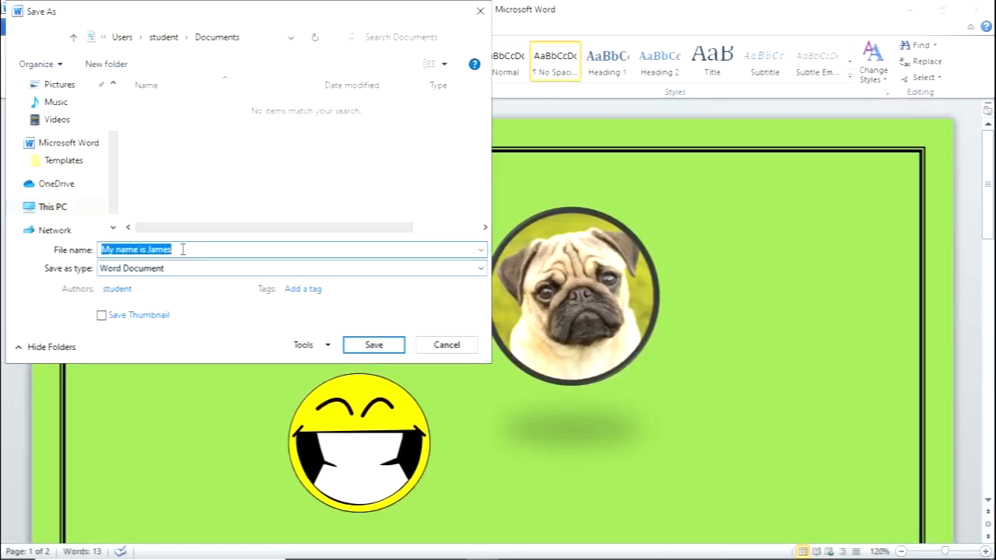
left_click_drag(176, 250, 99, 246)
type("mY")
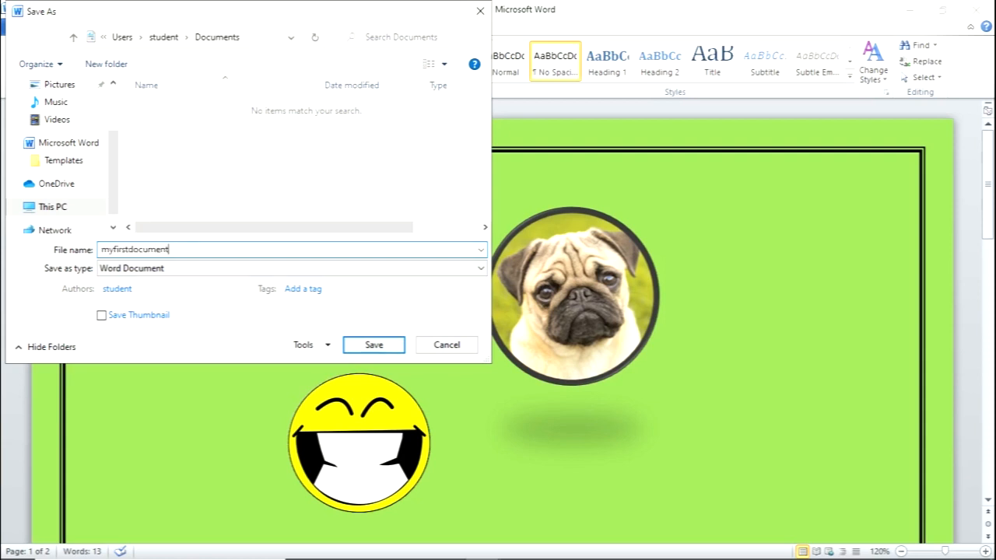
left_click(168, 269)
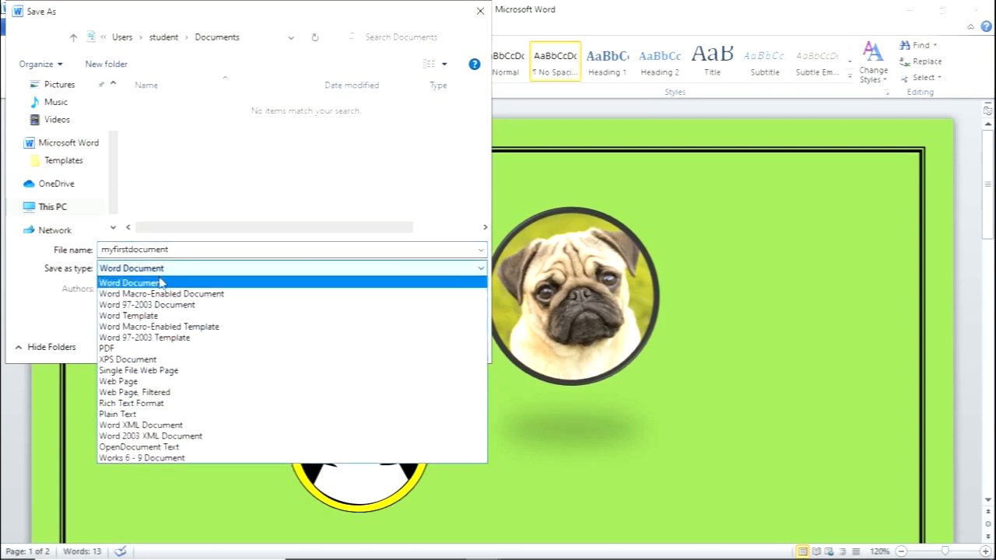
left_click(162, 285)
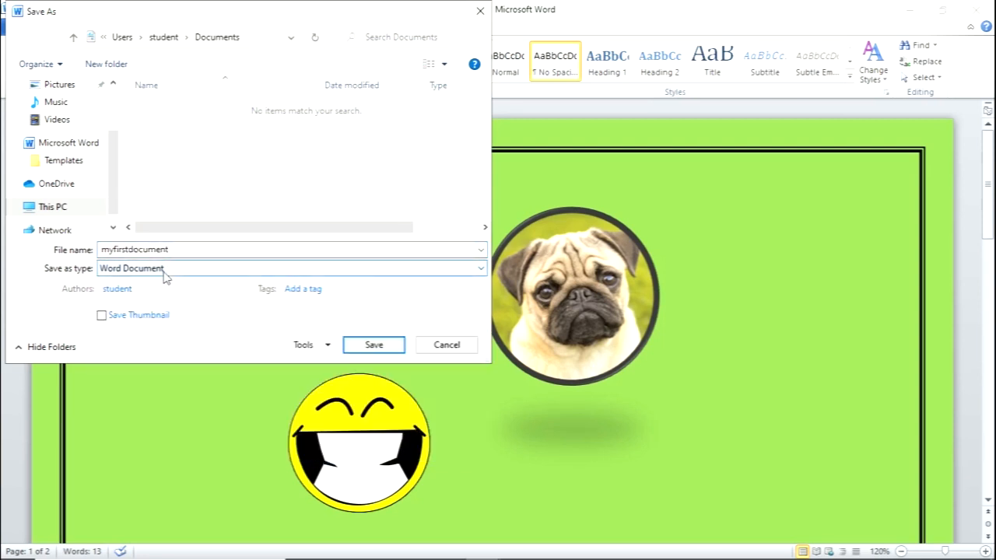
left_click_drag(113, 189, 113, 178)
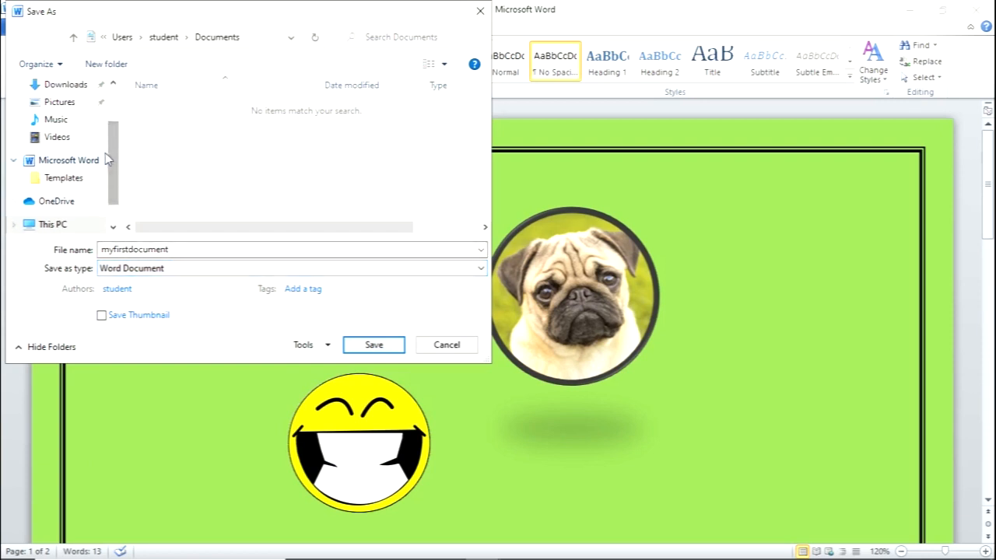
left_click(60, 102)
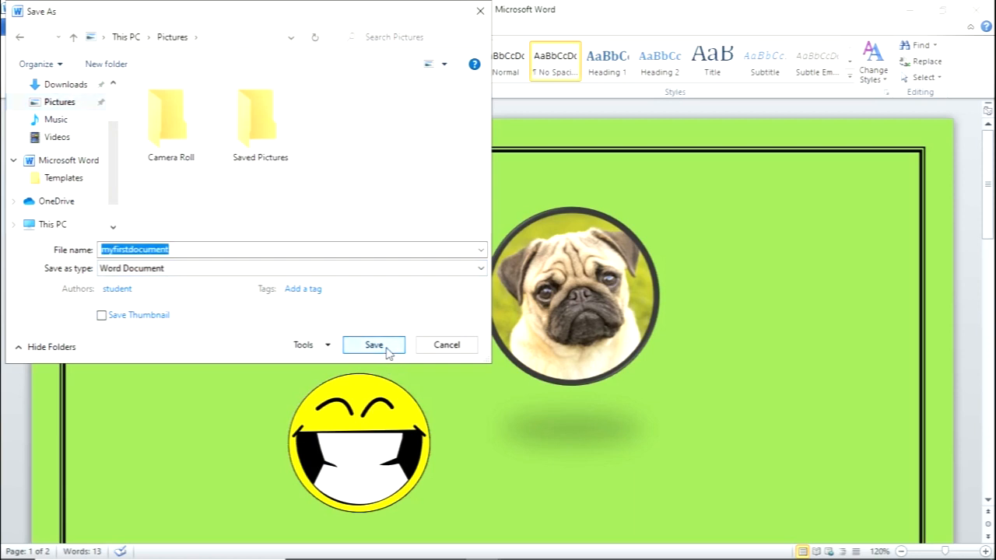
left_click(373, 345)
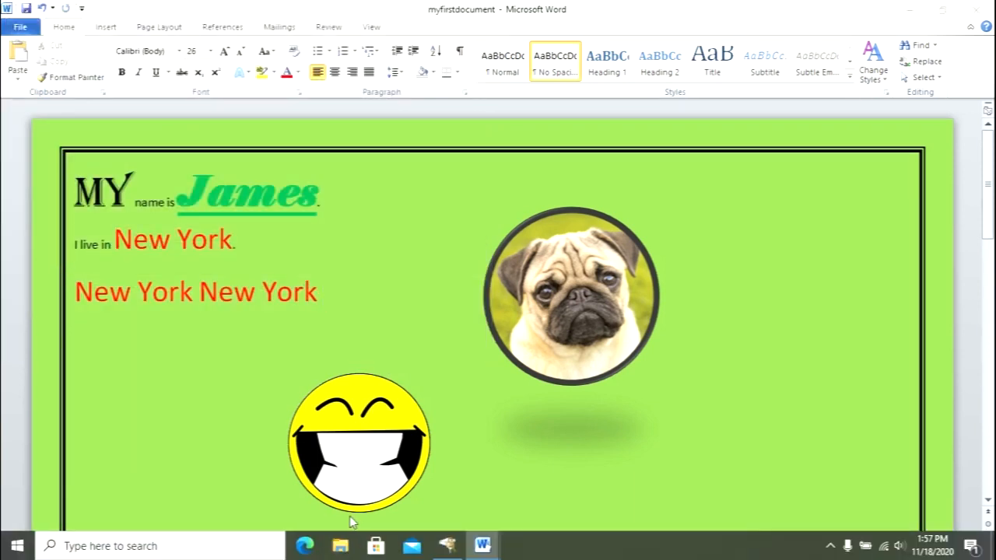
- Switch to File Explorer, check the Pictures folder for the saved myfirstdocument file, and close the window
left_click(340, 545)
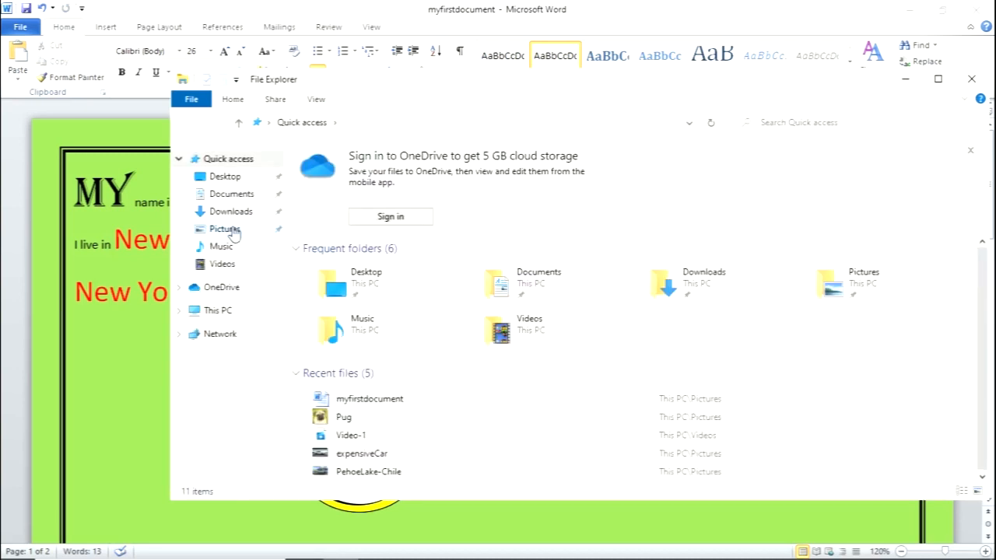
left_click(225, 229)
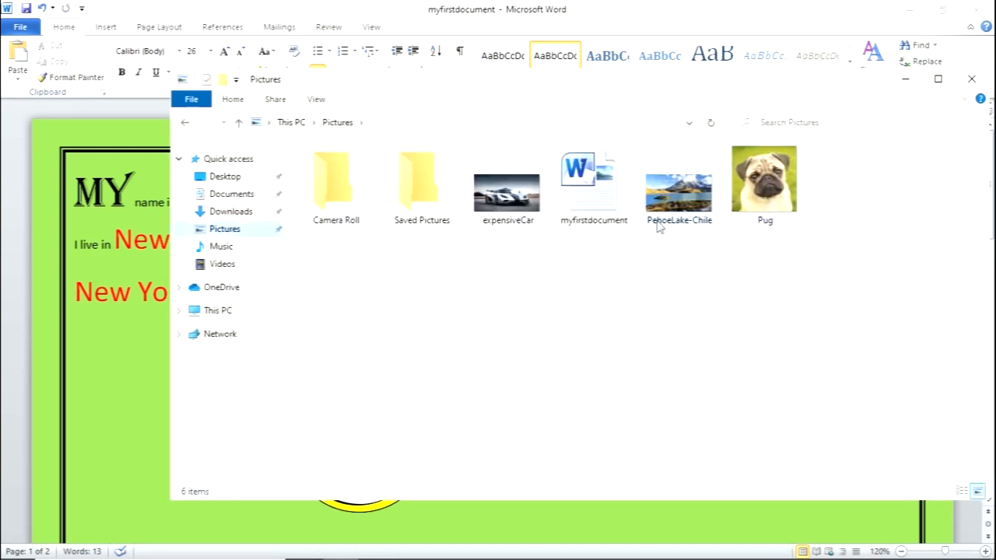
left_click(972, 81)
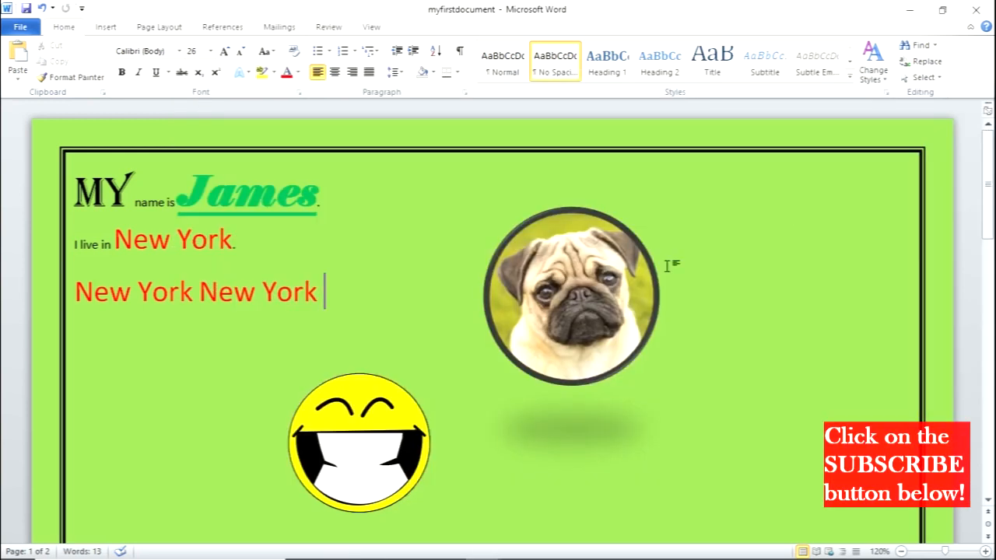